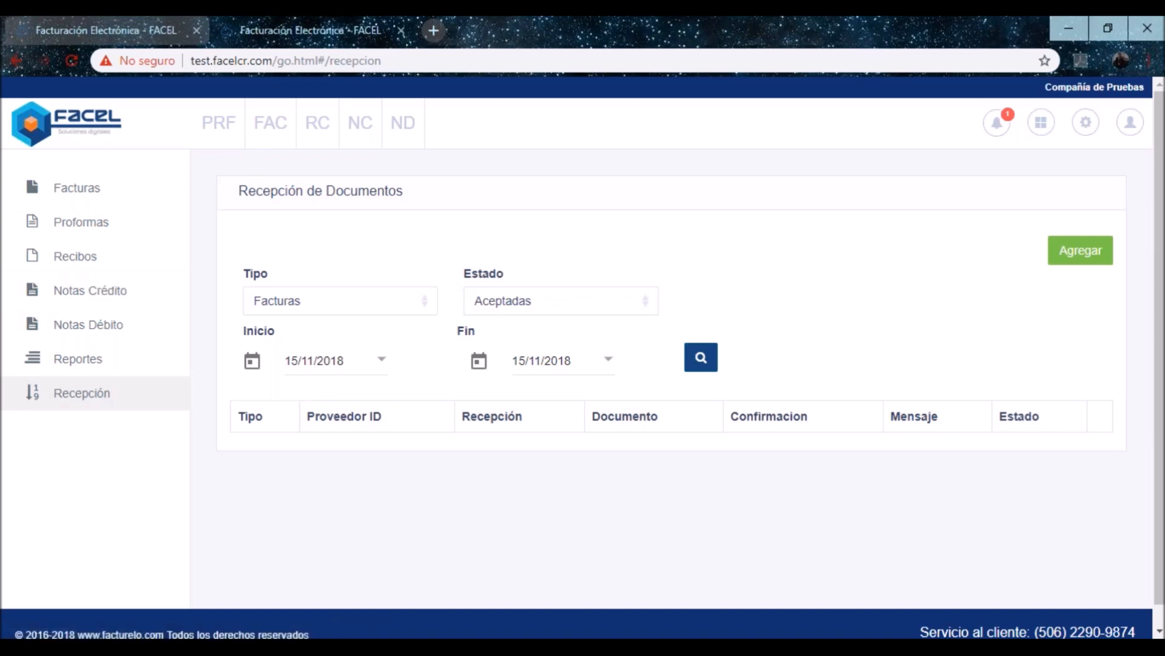
- Switch to Outlook, open the Factura e-mail from Compañía de Pruebas, and review its attachments, previewing Factura10037.pdf
key("alt+Tab")
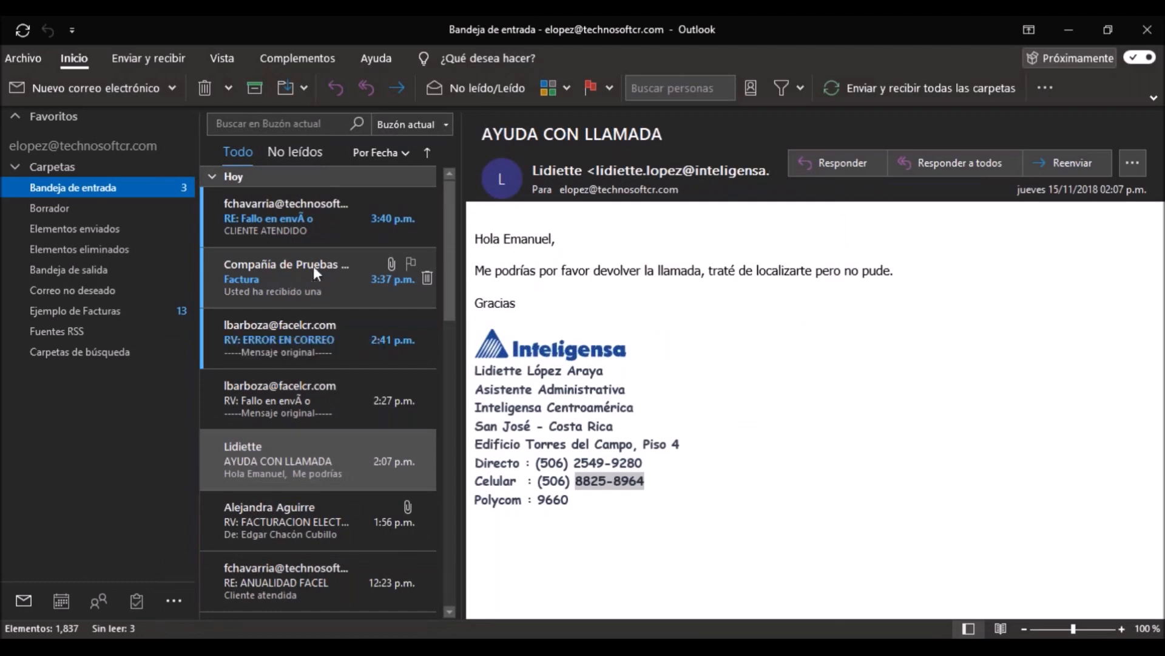
left_click(319, 271)
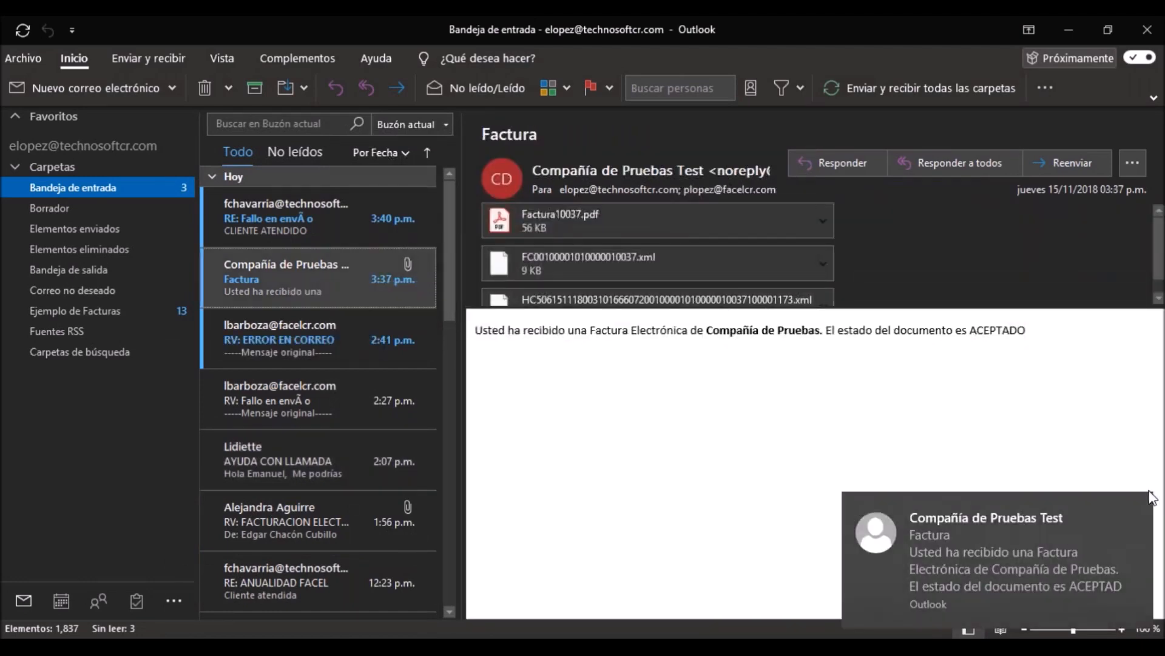
left_click(1140, 515)
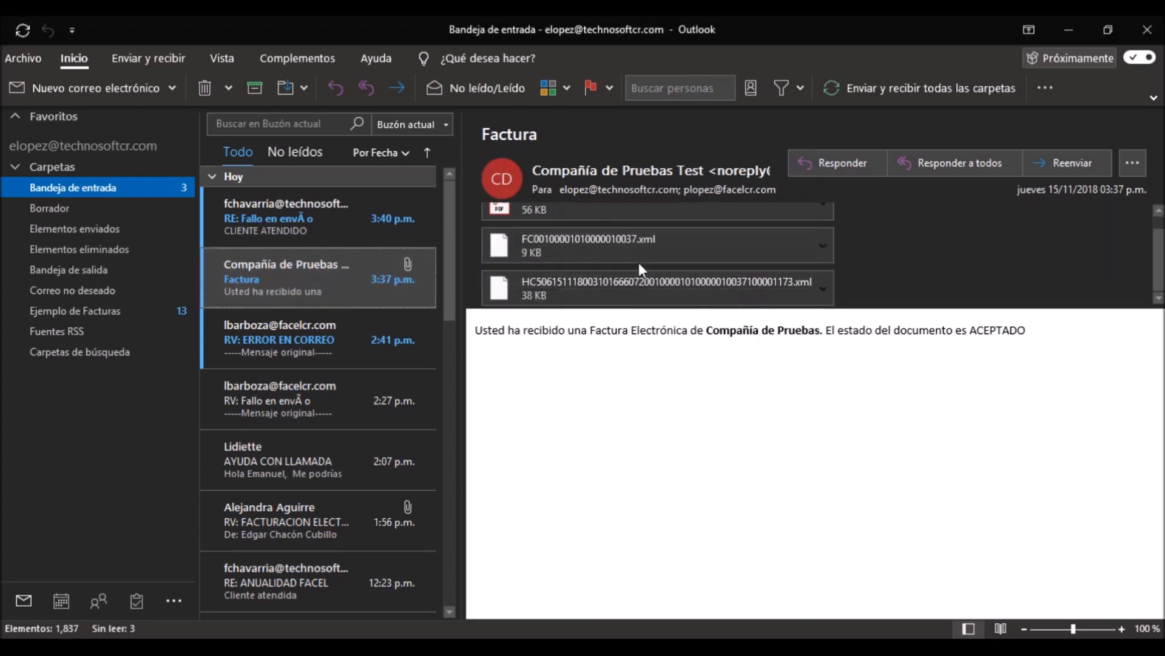
scroll(577, 225, "down", 1)
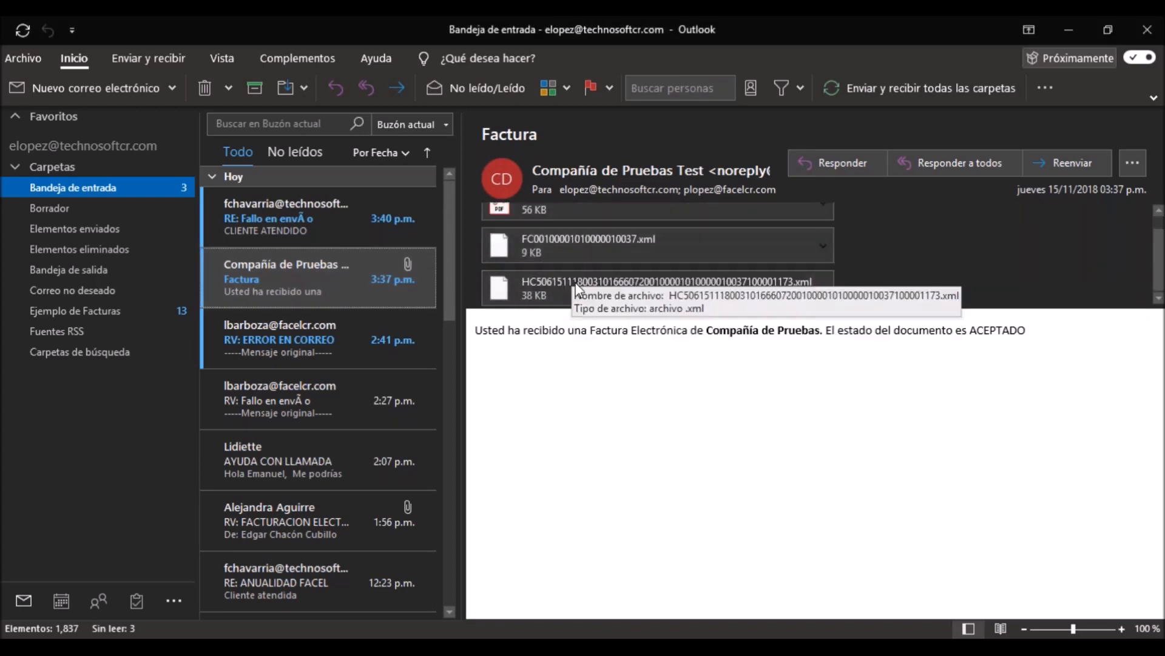
scroll(550, 240, "up", 1)
left_click(560, 218)
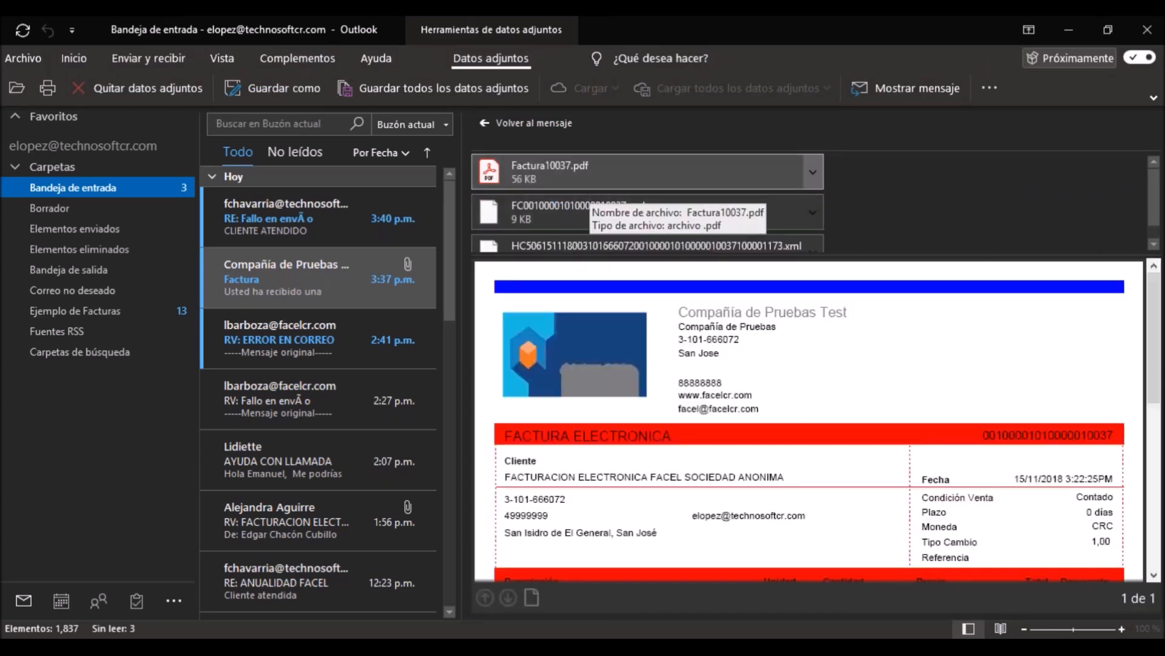
scroll(633, 213, "down", 1)
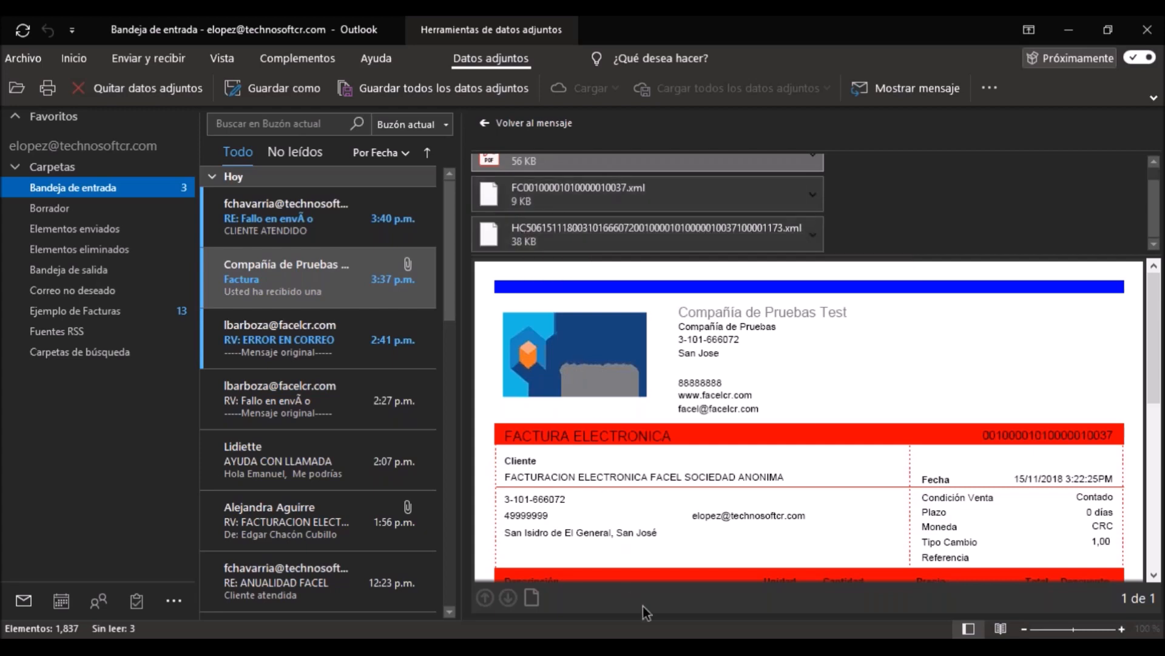
- Switch to the Info.txt notes in Notepad and examine the FC prefix for invoices and the HC prefix for Hacienda responses
left_click(645, 646)
scroll(482, 312, "down", 8)
scroll(470, 296, "up", 3)
scroll(487, 294, "down", 1)
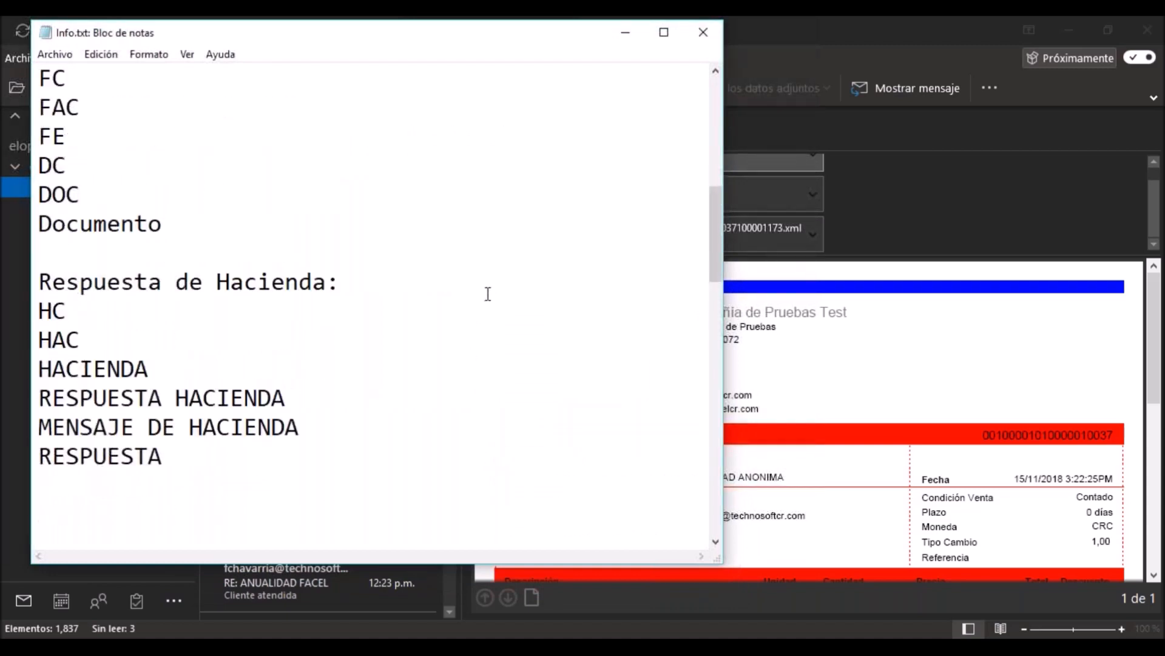
scroll(487, 294, "up", 1)
left_click_drag(39, 134, 75, 132)
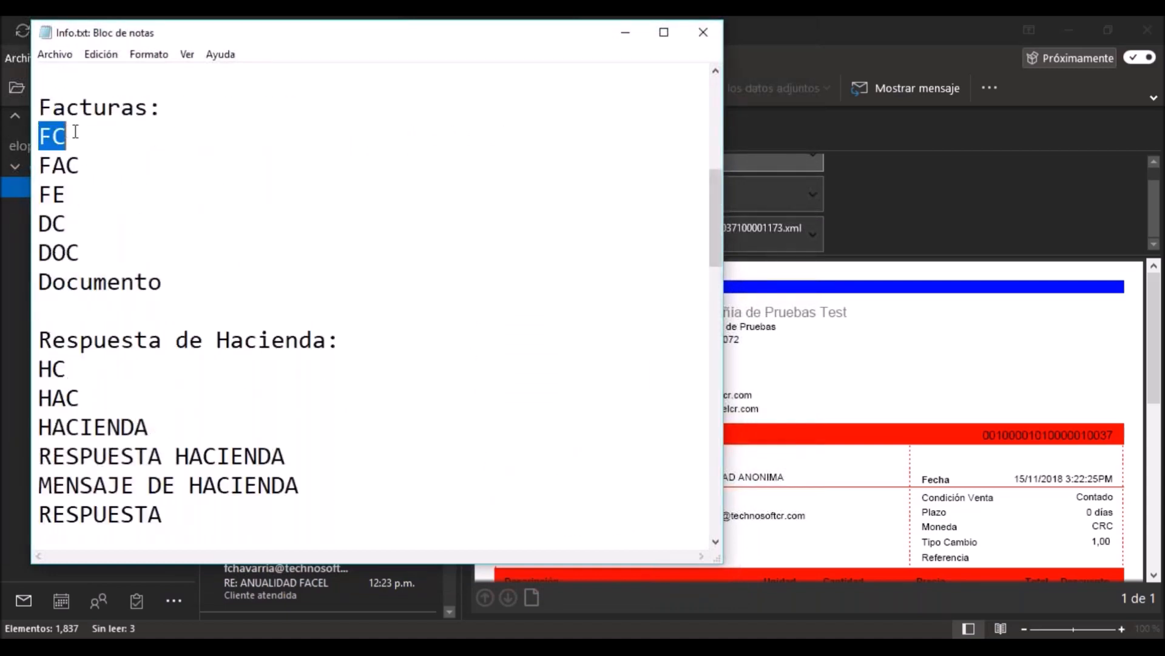
left_click_drag(39, 369, 67, 368)
left_click(181, 236)
- Review the alternative file-name prefixes for invoices and Hacienda responses, and minimize the notes
left_click_drag(43, 165, 178, 286)
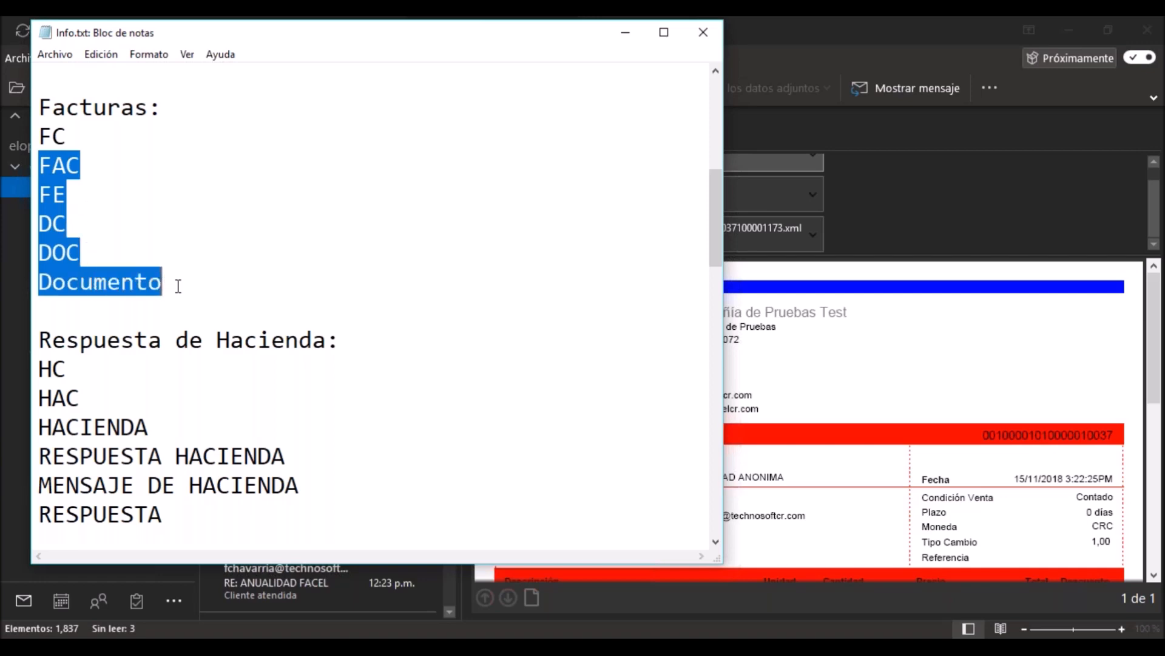
left_click(39, 398)
left_click_drag(39, 398, 184, 520)
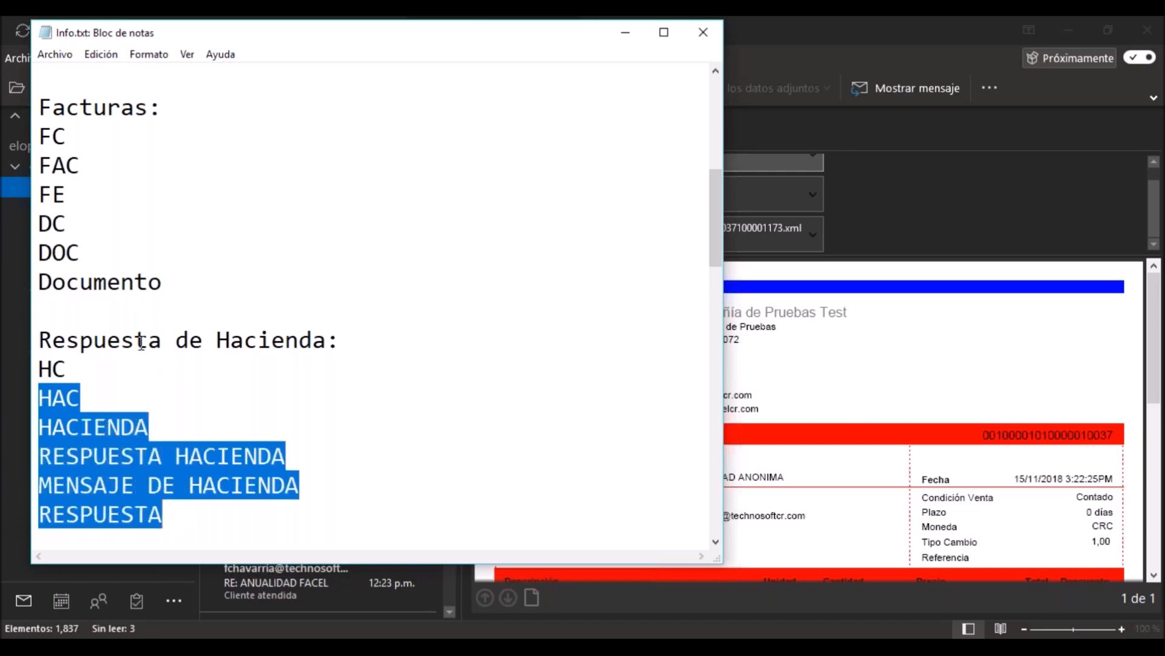
left_click(177, 343)
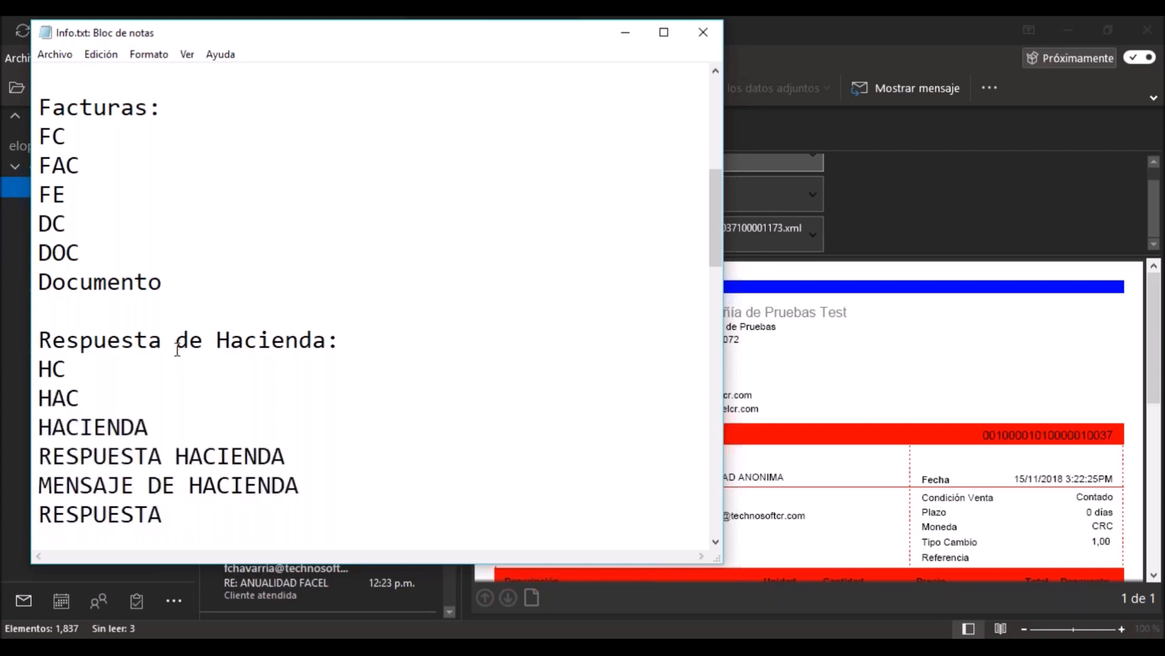
left_click_drag(166, 282, 19, 139)
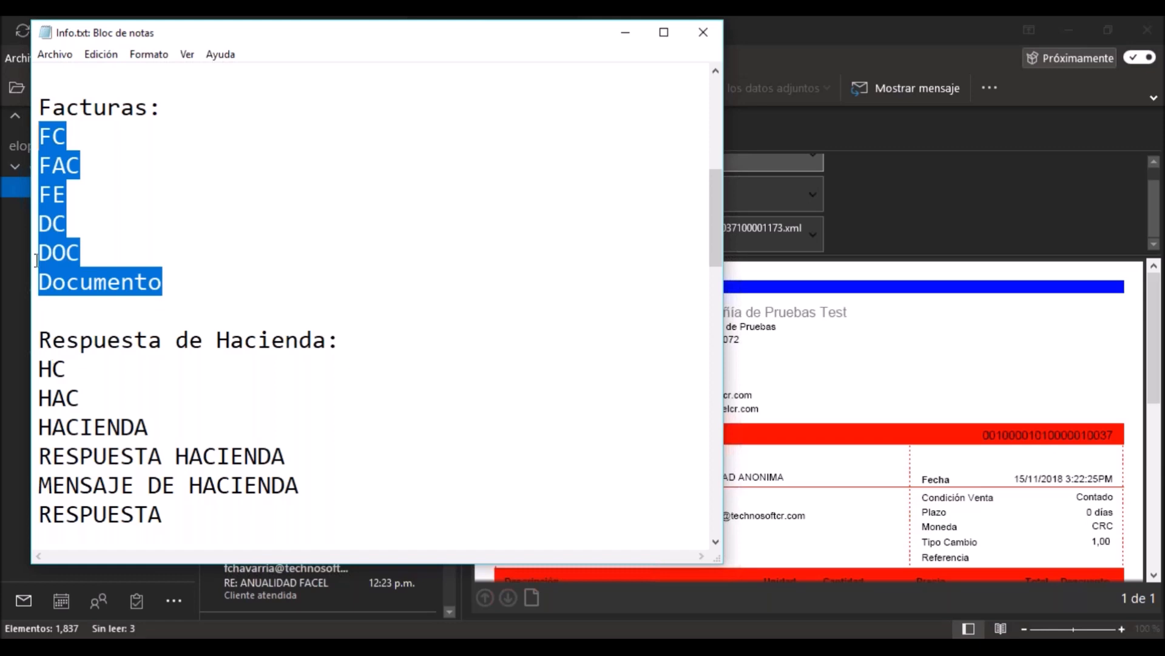
left_click(485, 101)
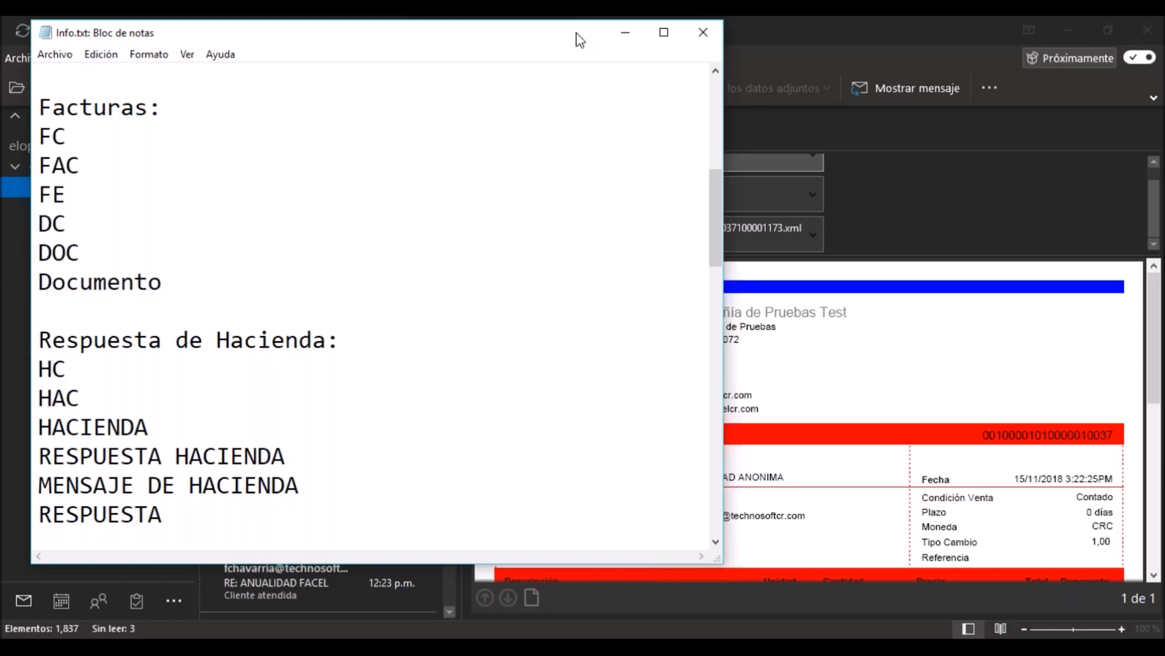
left_click(625, 32)
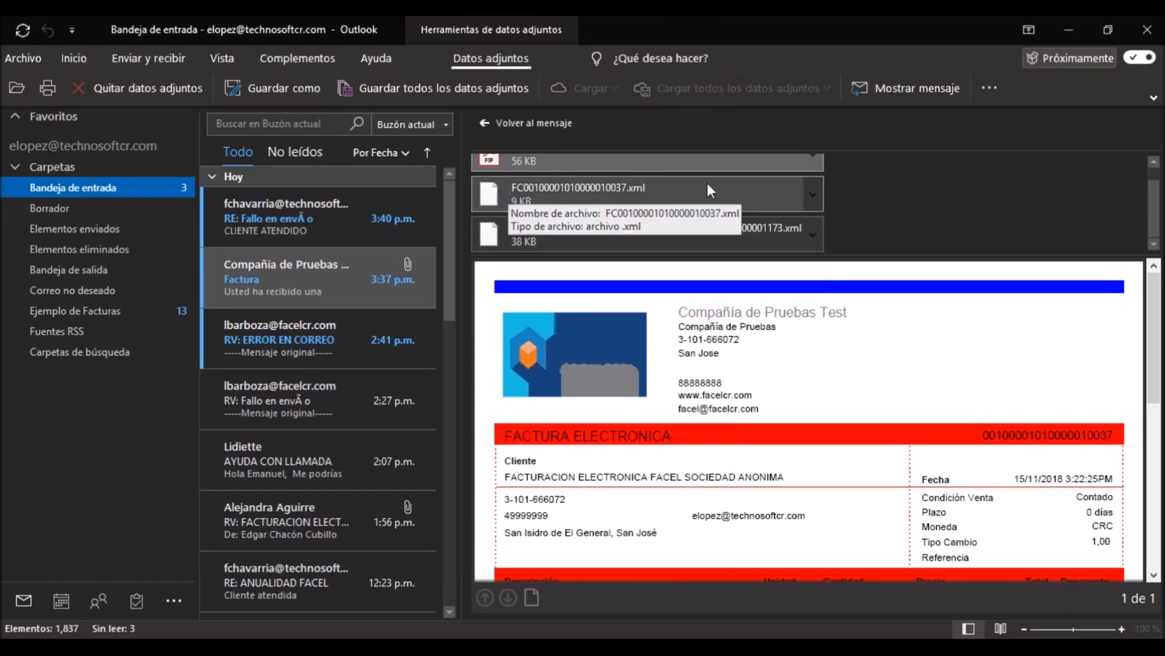
- Save the attachment FC00100001010000010037.xml to the Escritorio folder
left_click(813, 194)
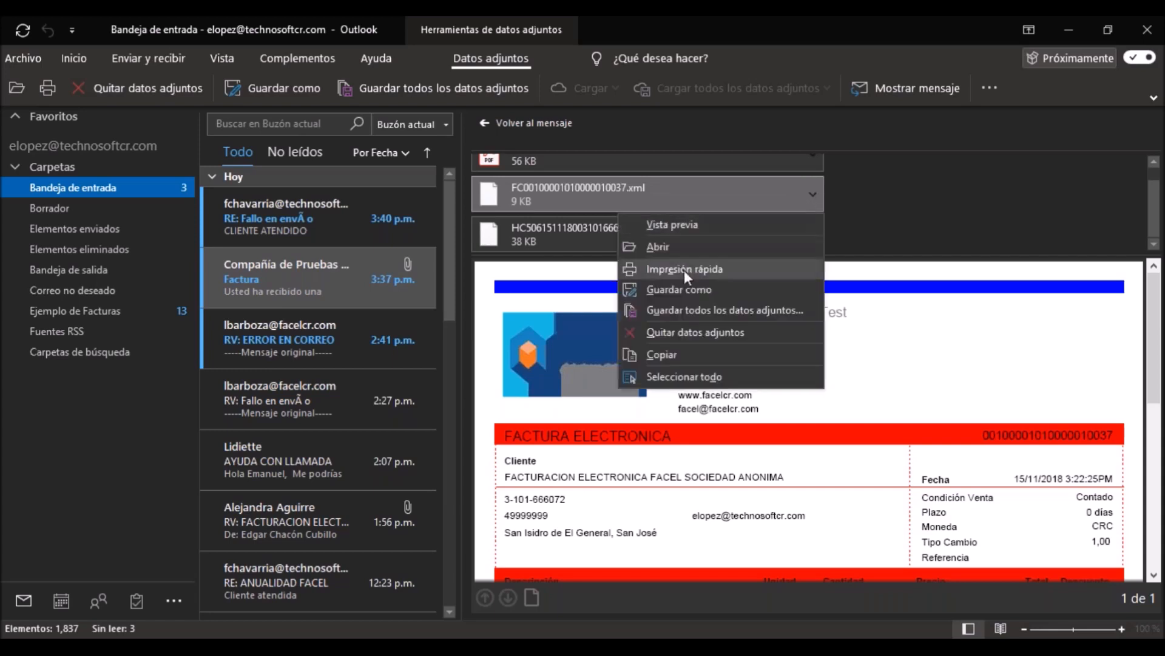
left_click(680, 290)
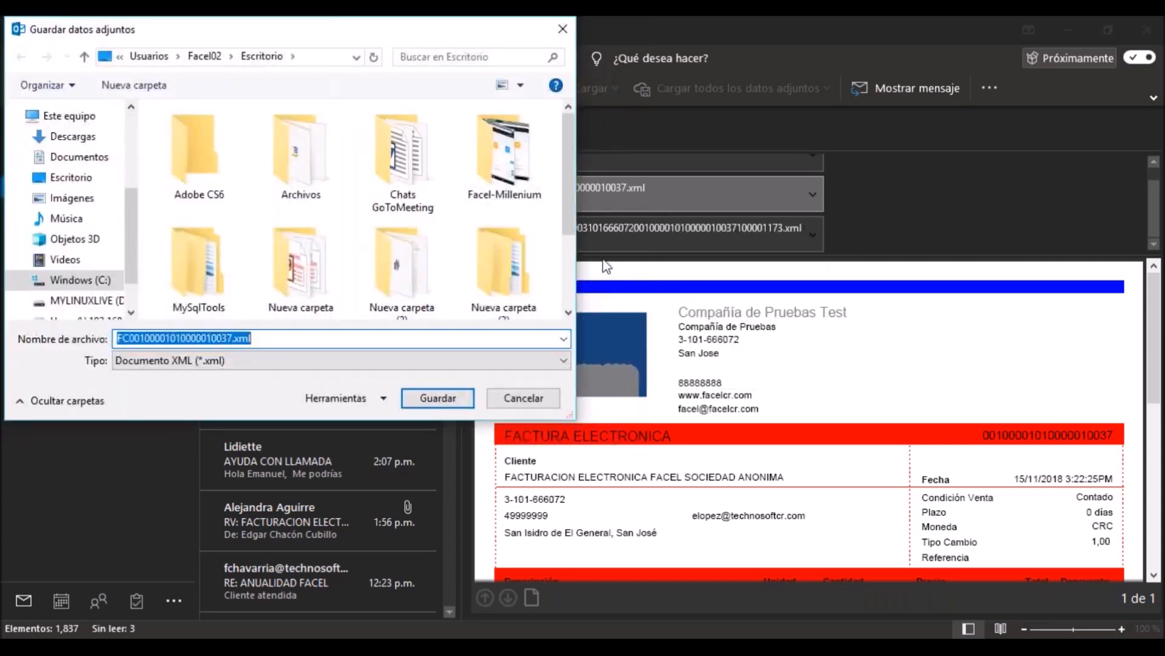
left_click(72, 178)
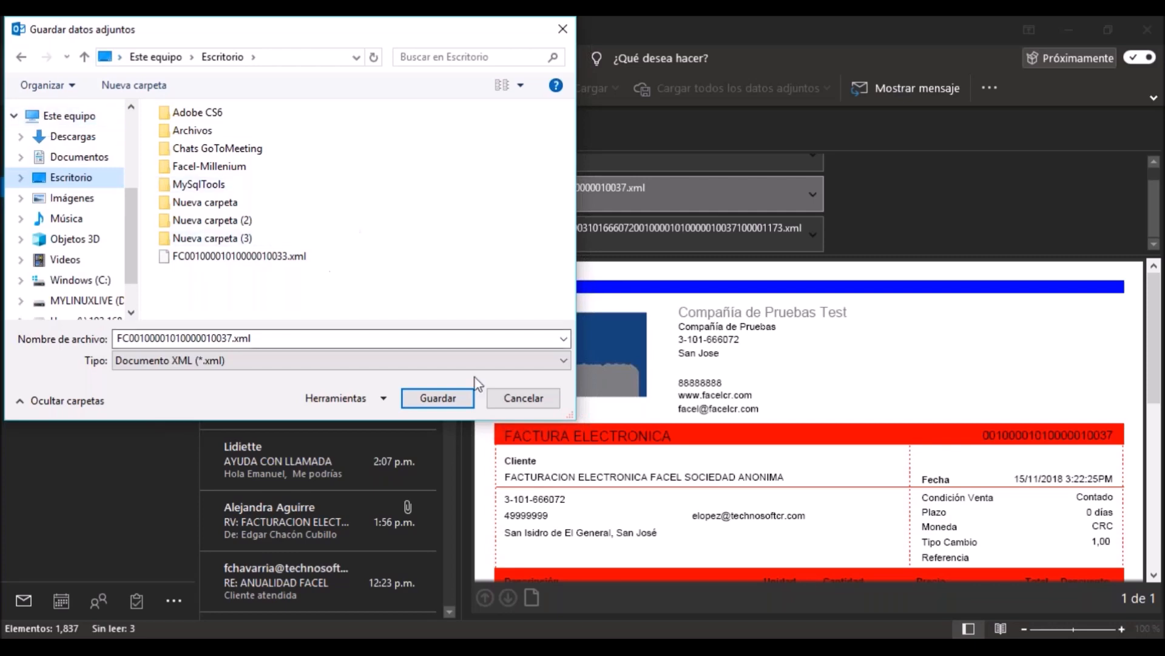
left_click(434, 400)
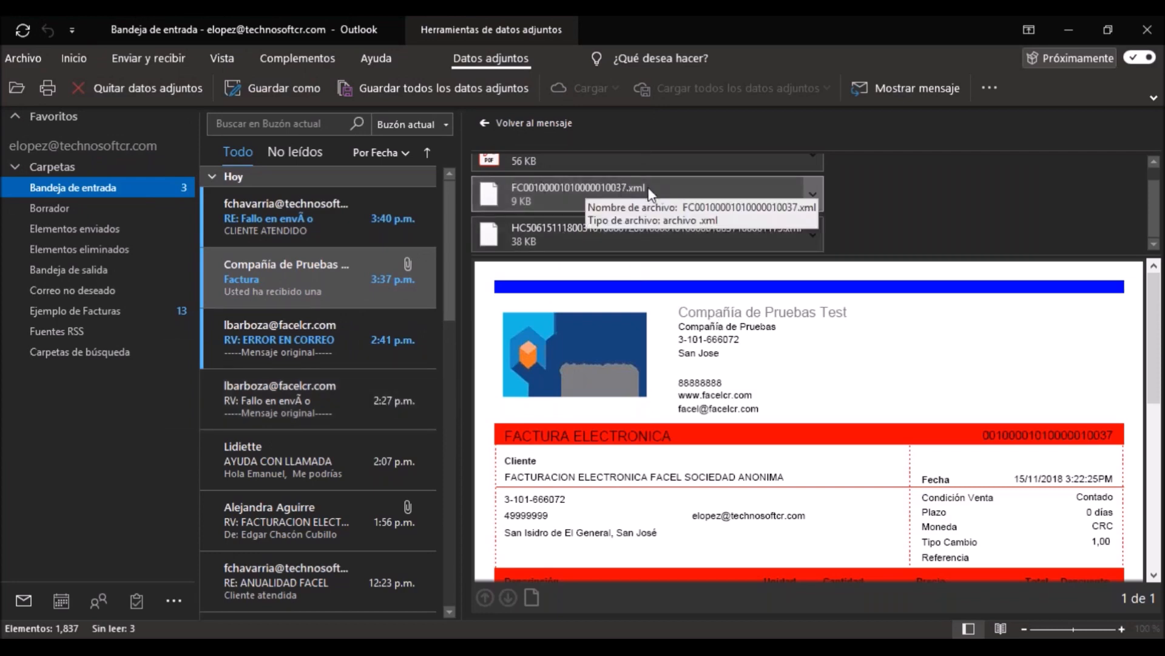
- Switch to the Facel site in the browser and start a new document reception record
left_click(641, 644)
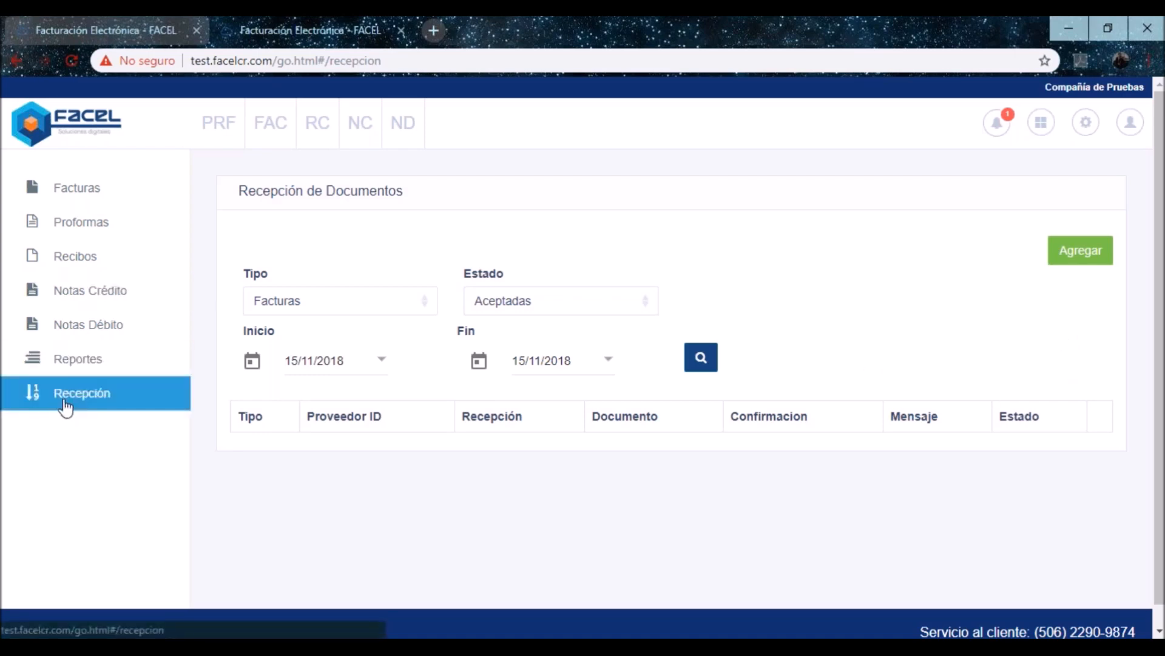
left_click(1090, 249)
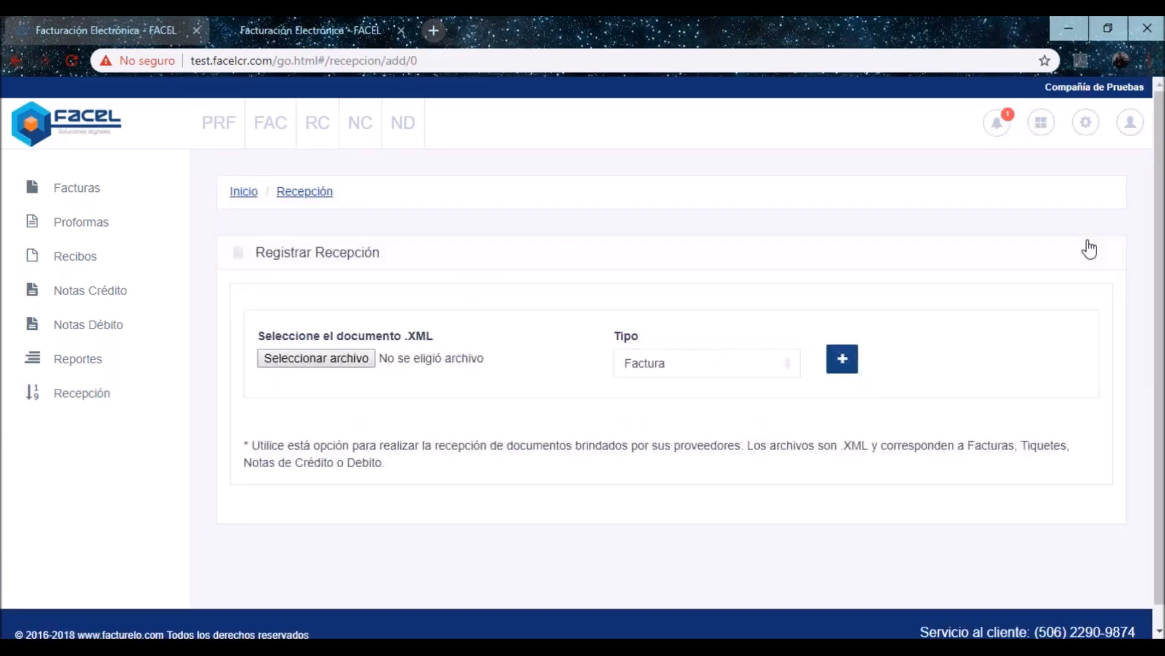
left_click_drag(272, 336, 376, 320)
left_click(377, 314)
- Select FC00100001010000010037.xml from the Escritorio folder and add it to the reception as a Factura
left_click(291, 368)
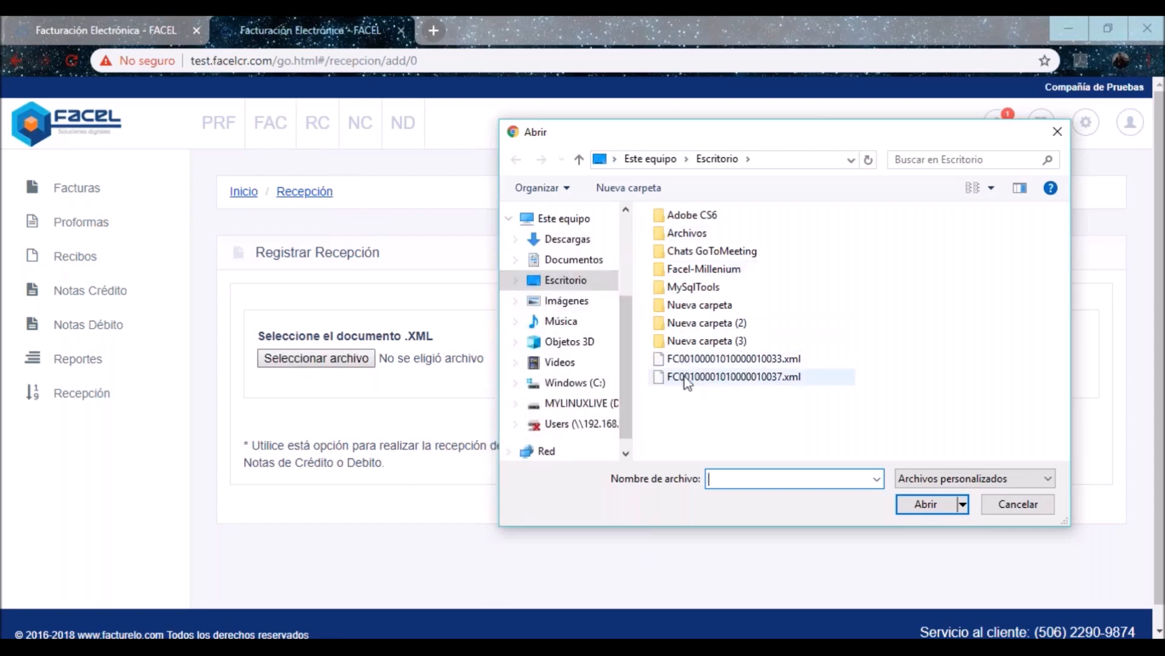
left_click(701, 381)
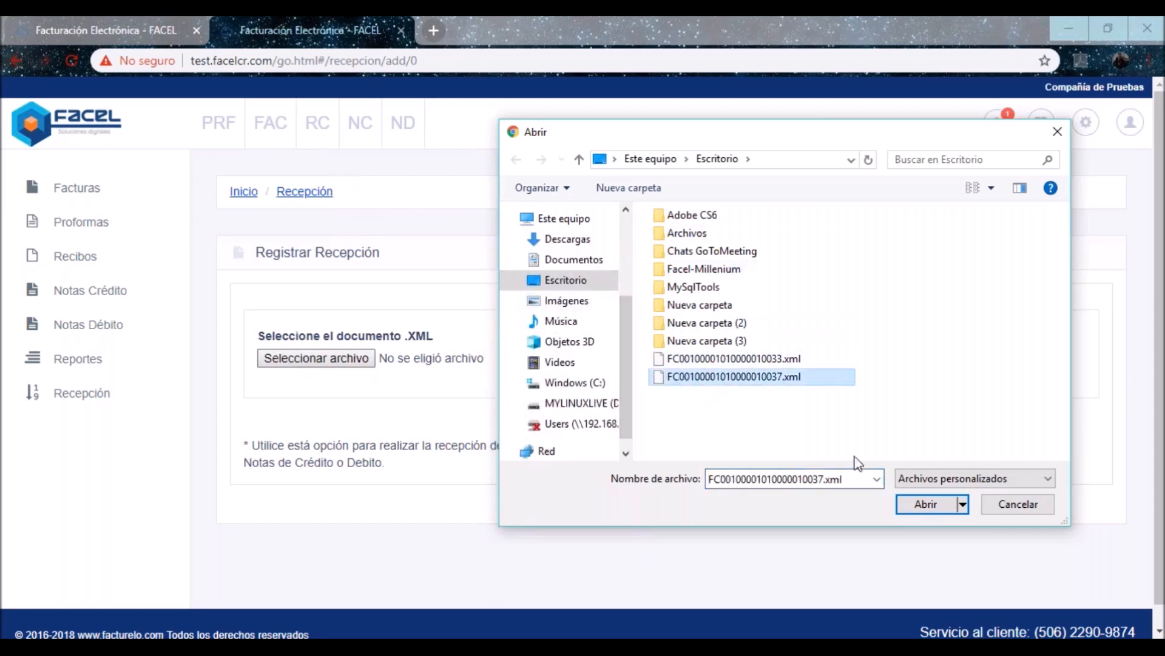
left_click(910, 510)
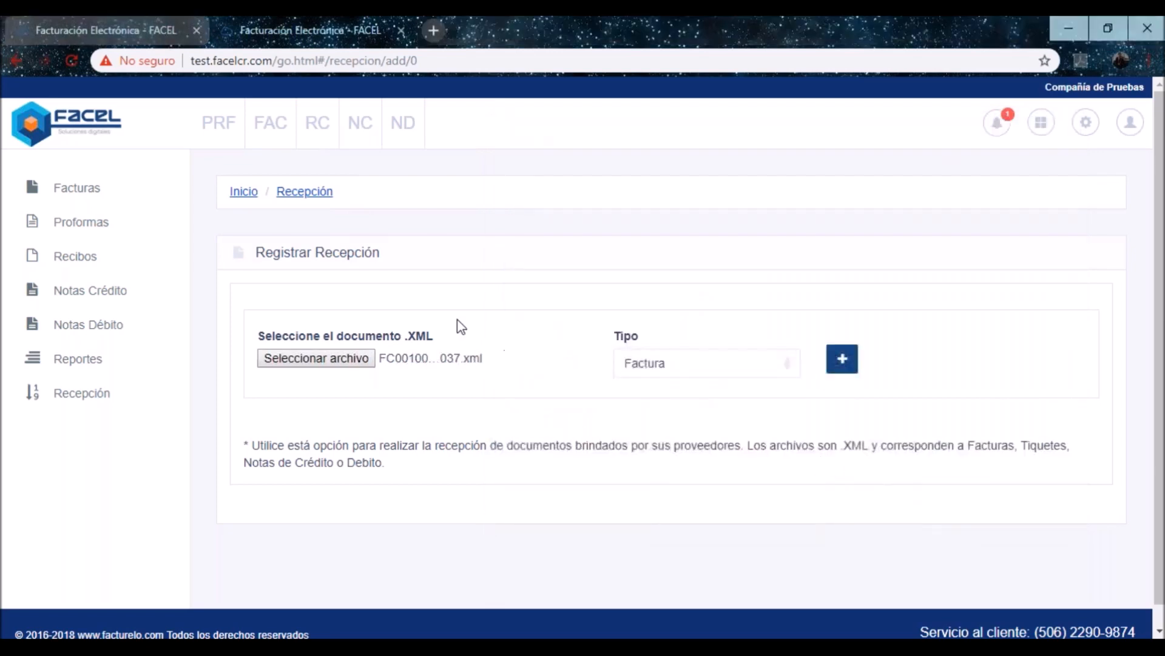
left_click(840, 363)
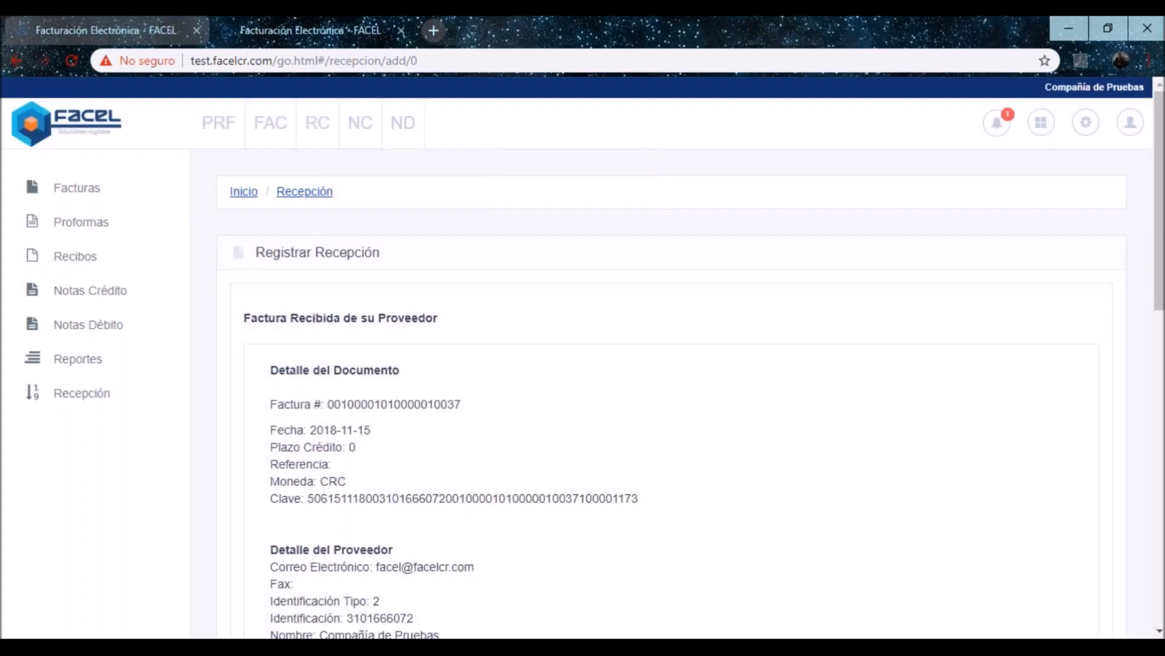
- Examine the received invoice's document details, including its invoice number and Clave
left_click_drag(312, 317, 437, 323)
left_click(457, 319)
scroll(458, 313, "down", 3)
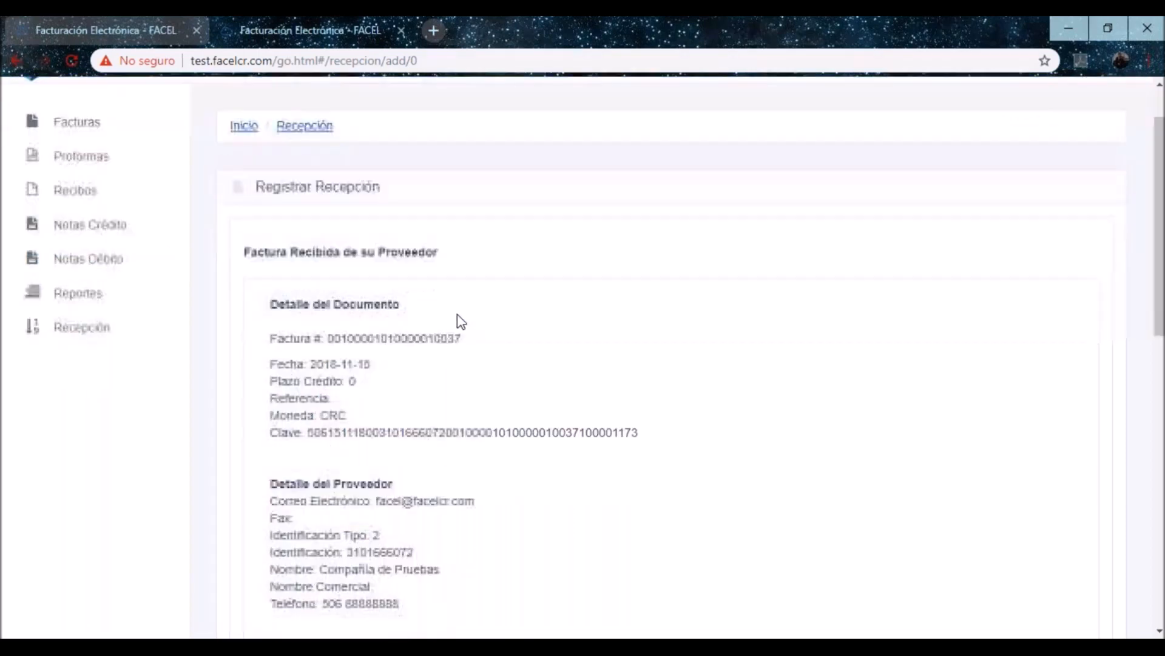
scroll(459, 309, "down", 1)
left_click_drag(284, 114, 366, 114)
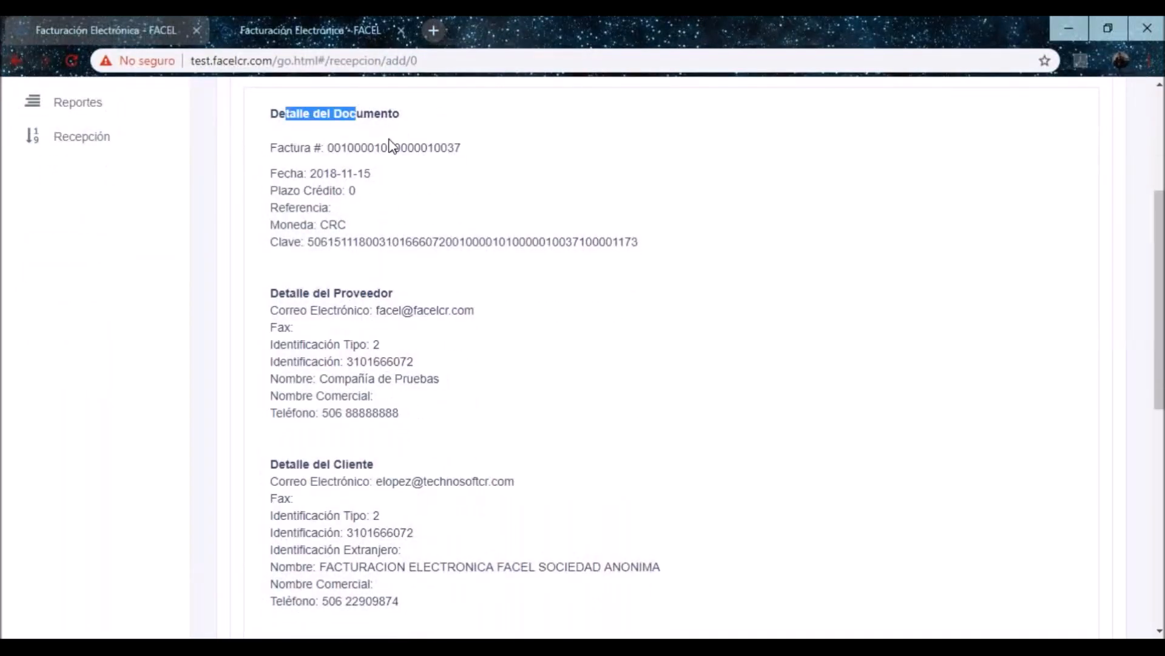
left_click(390, 147)
left_click_drag(427, 147, 479, 151)
left_click(504, 156)
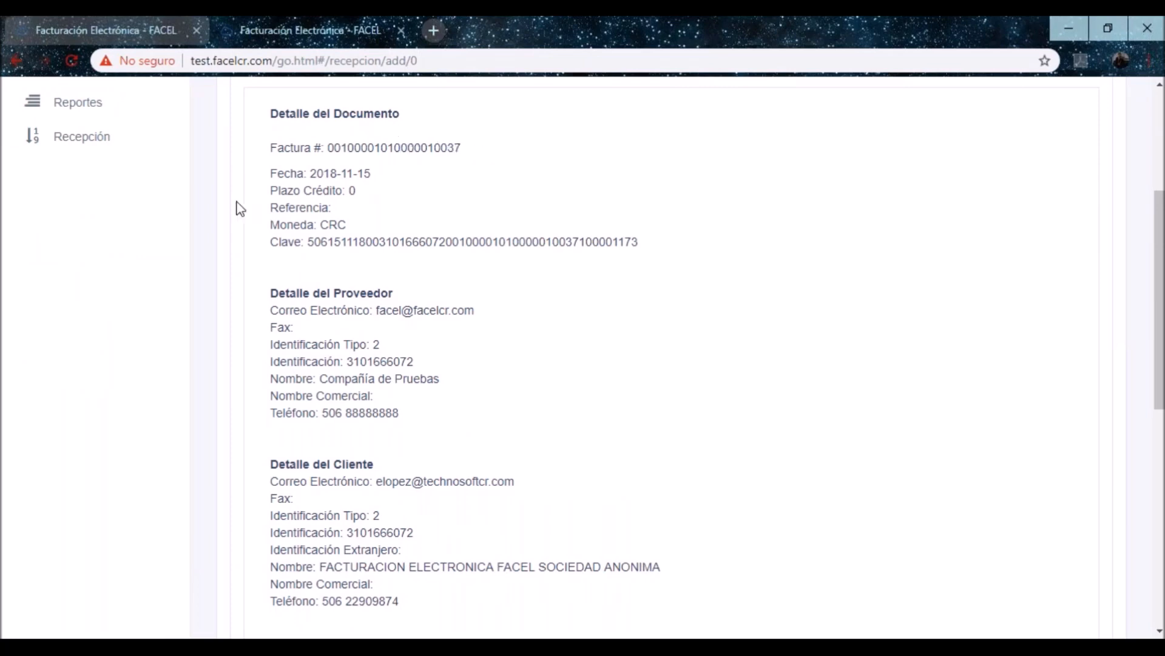
left_click_drag(307, 241, 697, 264)
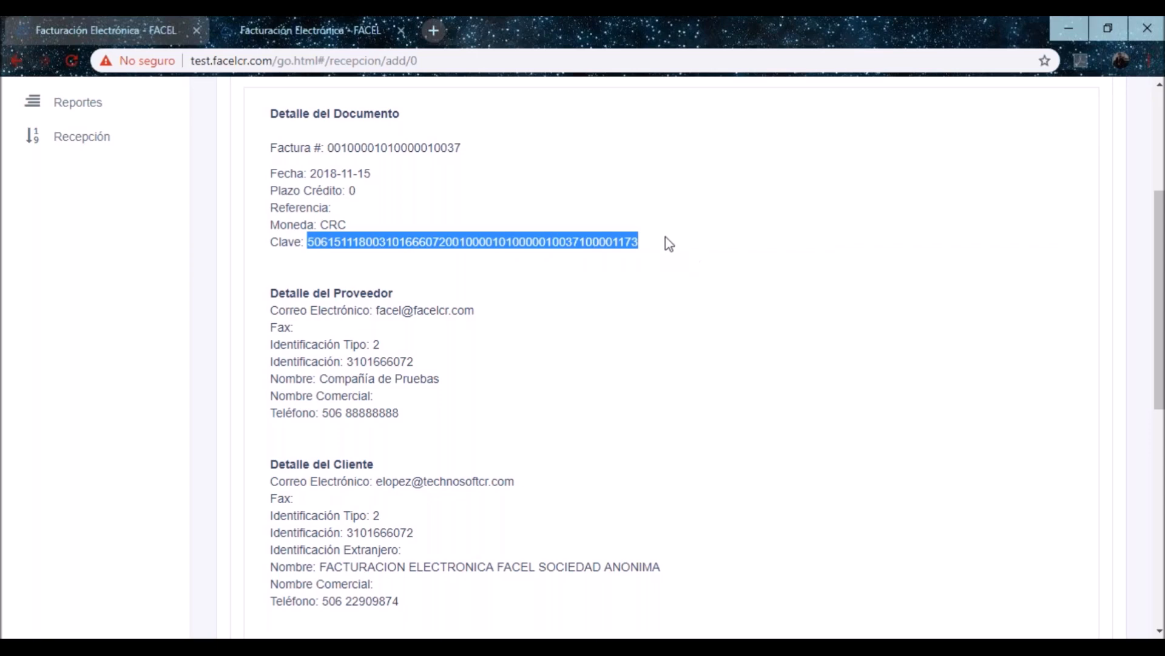
left_click(567, 187)
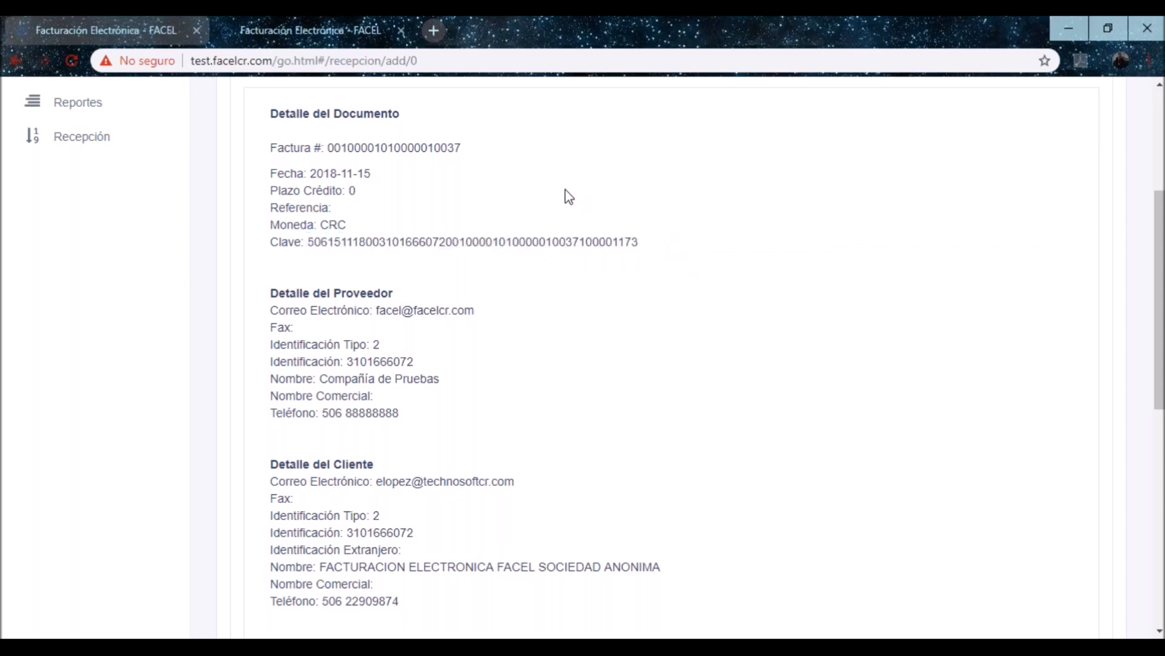
- Review the Detalle del Proveedor and Detalle del Cliente sections of the received invoice
scroll(566, 189, "down", 4)
scroll(425, 213, "up", 3)
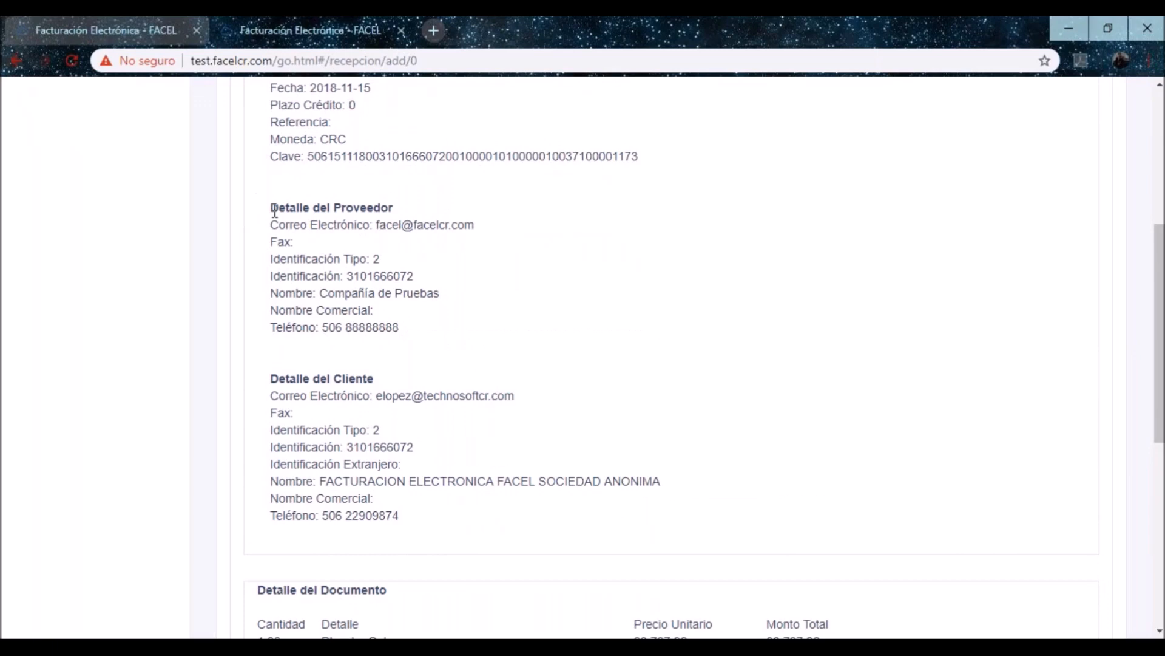
left_click_drag(274, 210, 413, 327)
left_click(471, 190)
scroll(461, 195, "down", 3)
left_click_drag(276, 210, 405, 346)
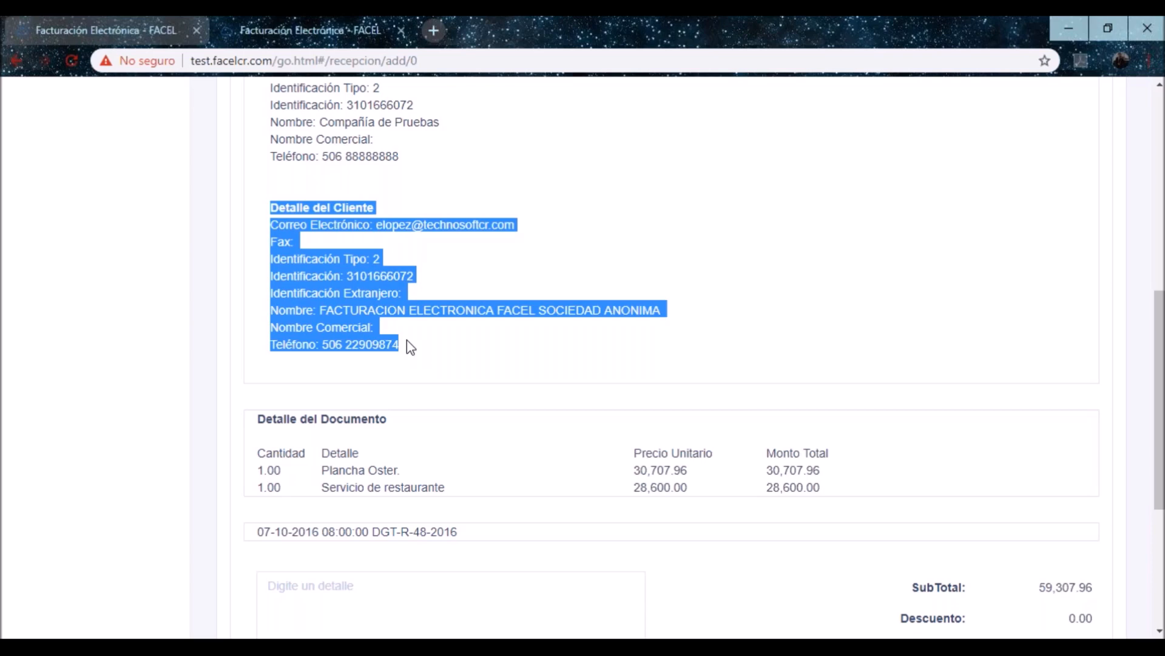
left_click(410, 347)
- Examine the invoice's line items, with their descriptions, unit prices and total amounts
scroll(411, 348, "down", 1)
left_click_drag(261, 333, 390, 346)
left_click(383, 373)
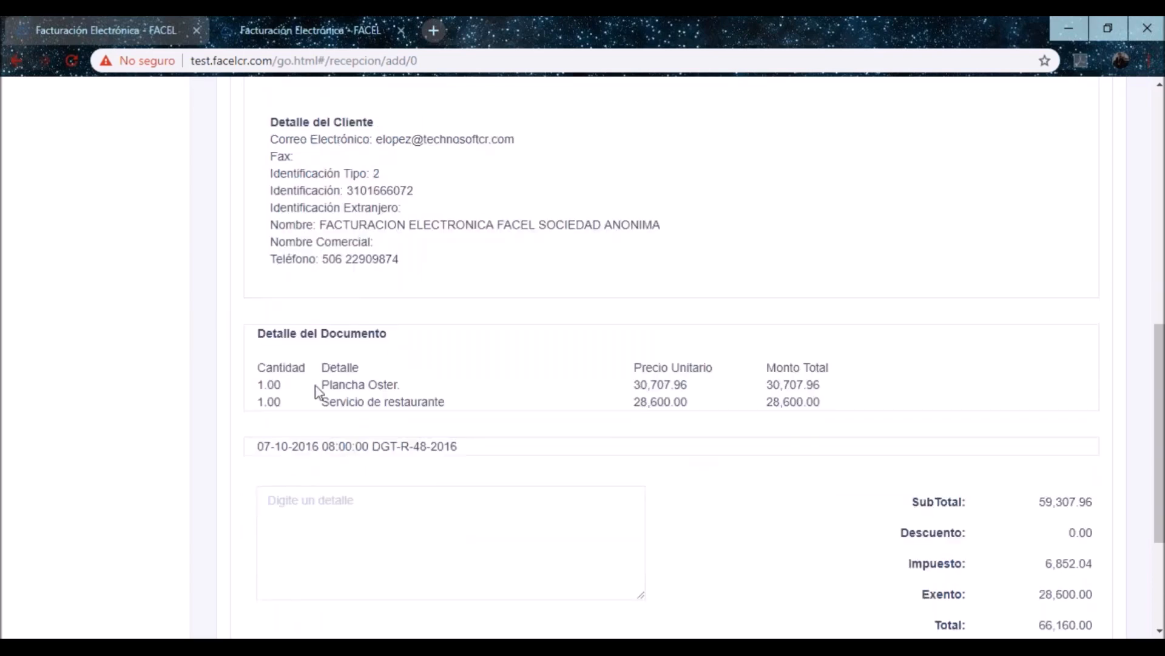
left_click_drag(329, 385, 405, 390)
left_click_drag(329, 401, 426, 400)
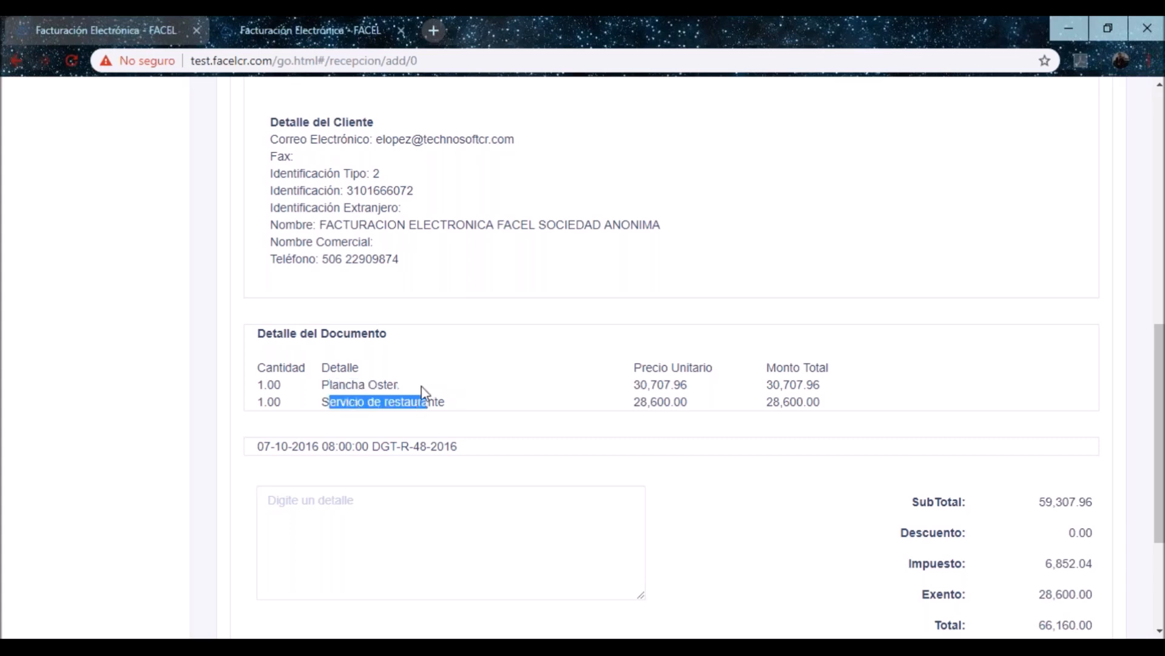
left_click_drag(650, 384, 683, 384)
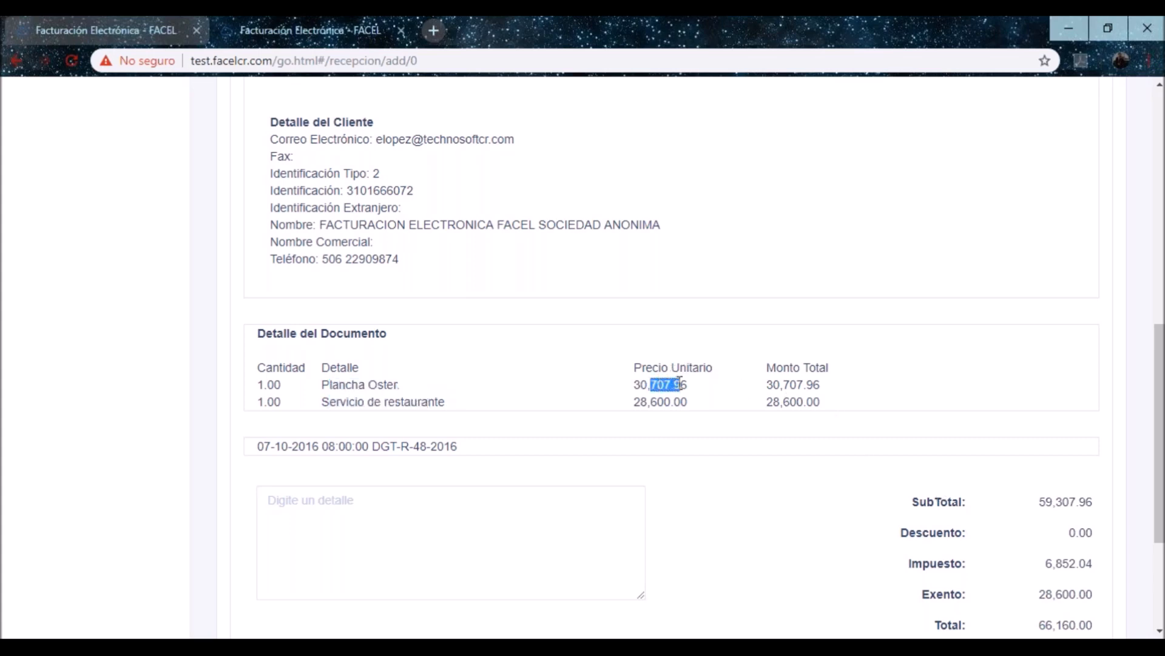
left_click_drag(774, 384, 867, 405)
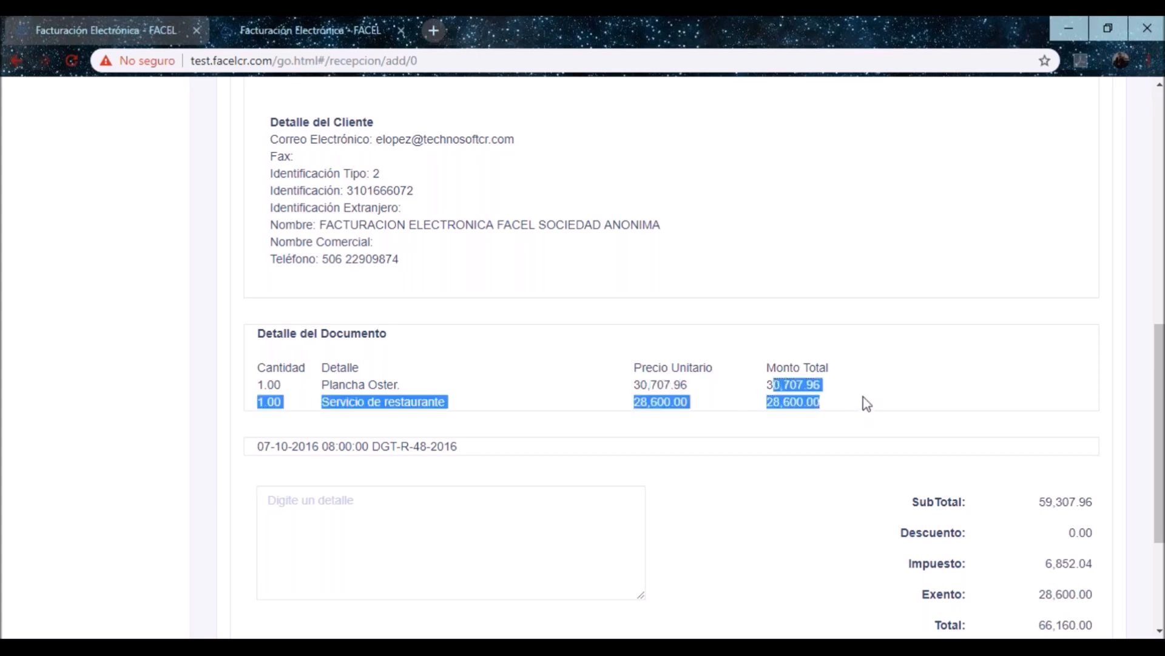
- Review the invoice's SubTotal, Descuento, Impuesto, Exento and Total amounts
scroll(850, 395, "down", 3)
left_click(782, 402)
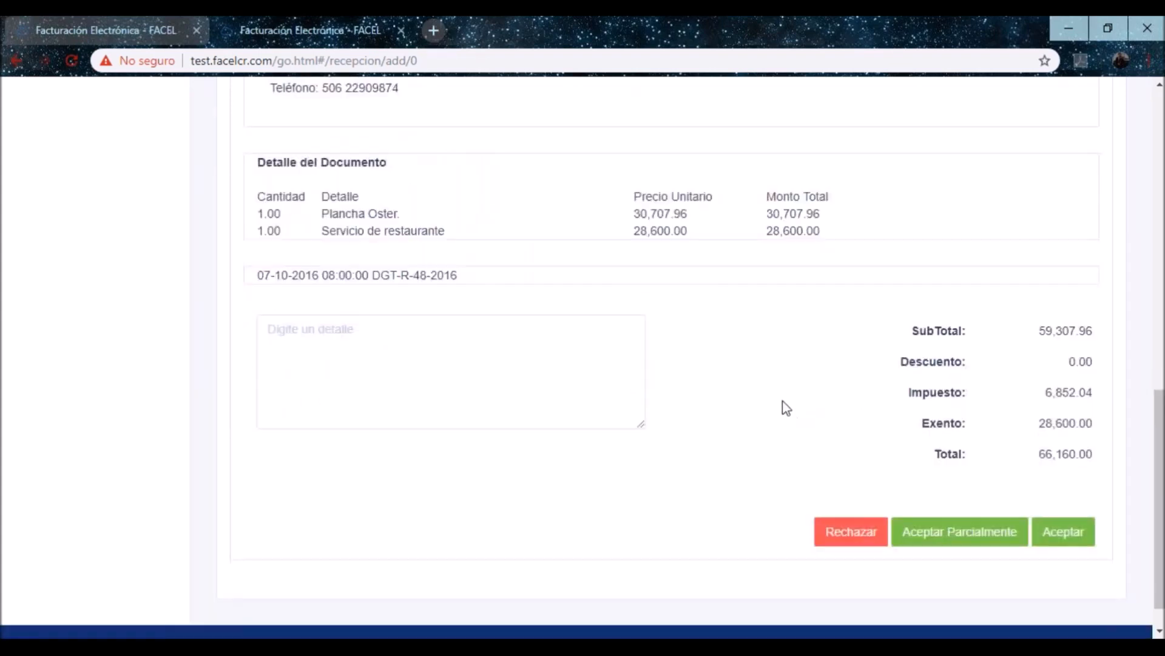
left_click_drag(933, 327, 968, 453)
left_click(975, 390)
- Enter "Rechazo factura por contener un error en el precio de los productos." as the detail message for the received invoice
left_click(372, 341)
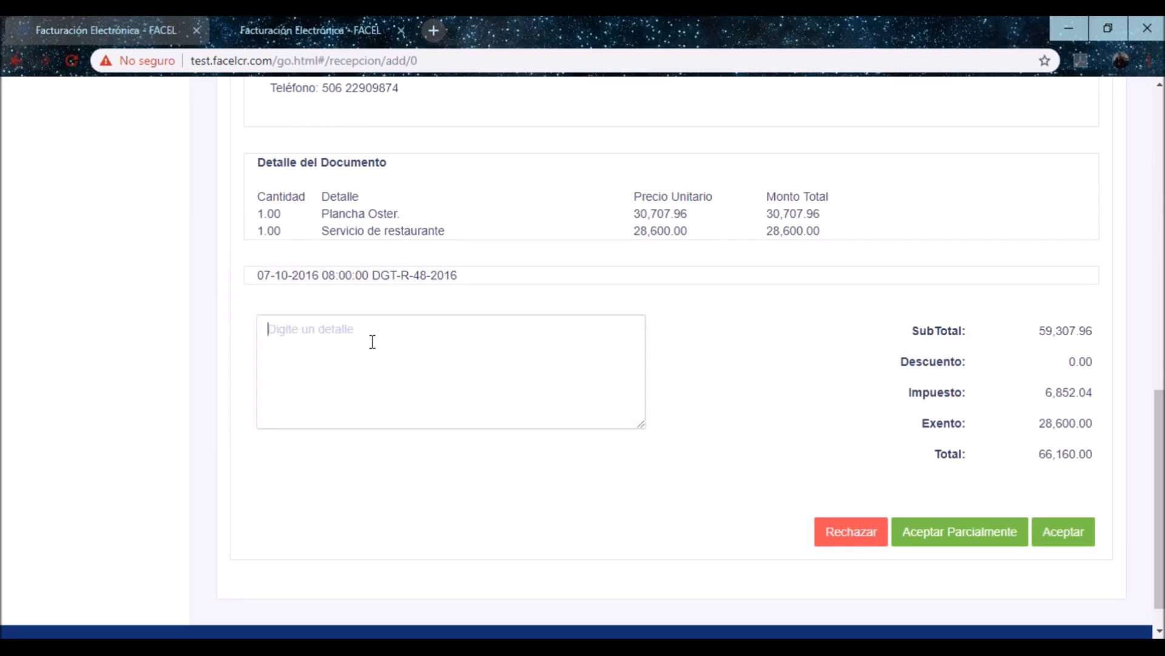
type("Rechazo factura por con")
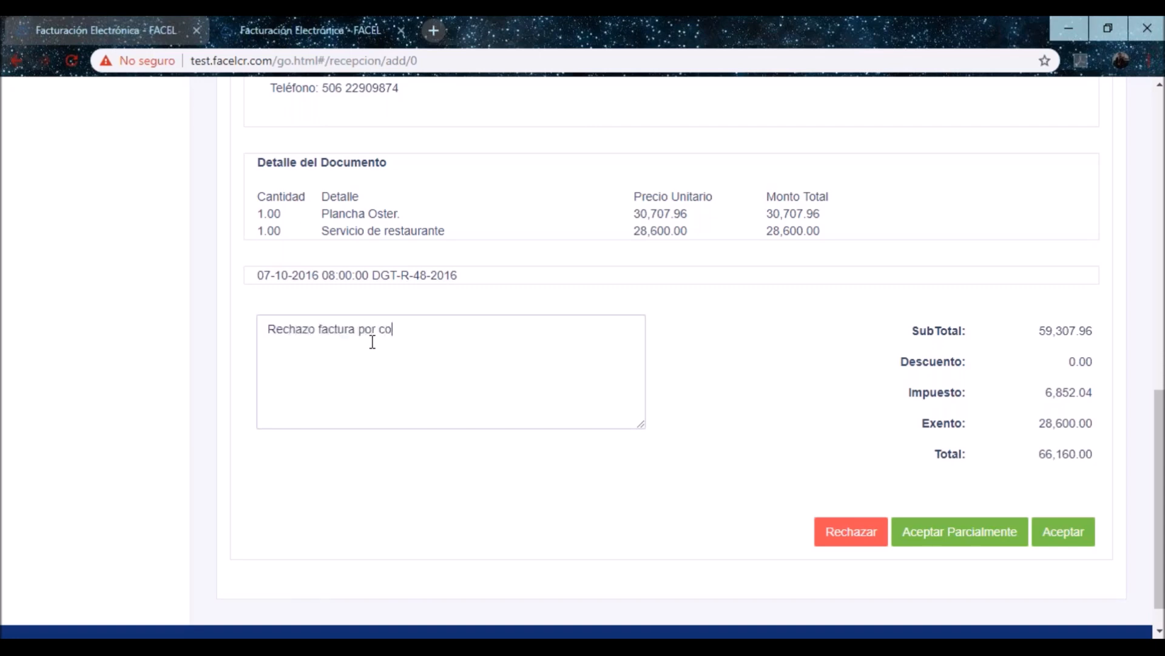
key("BackSpace")
key("BackSpace")
type("ontener un")
type(" error ")
type("en La")
key("BackSpace")
key("BackSpace")
type("l")
key("BackSpace")
type("el precio de ")
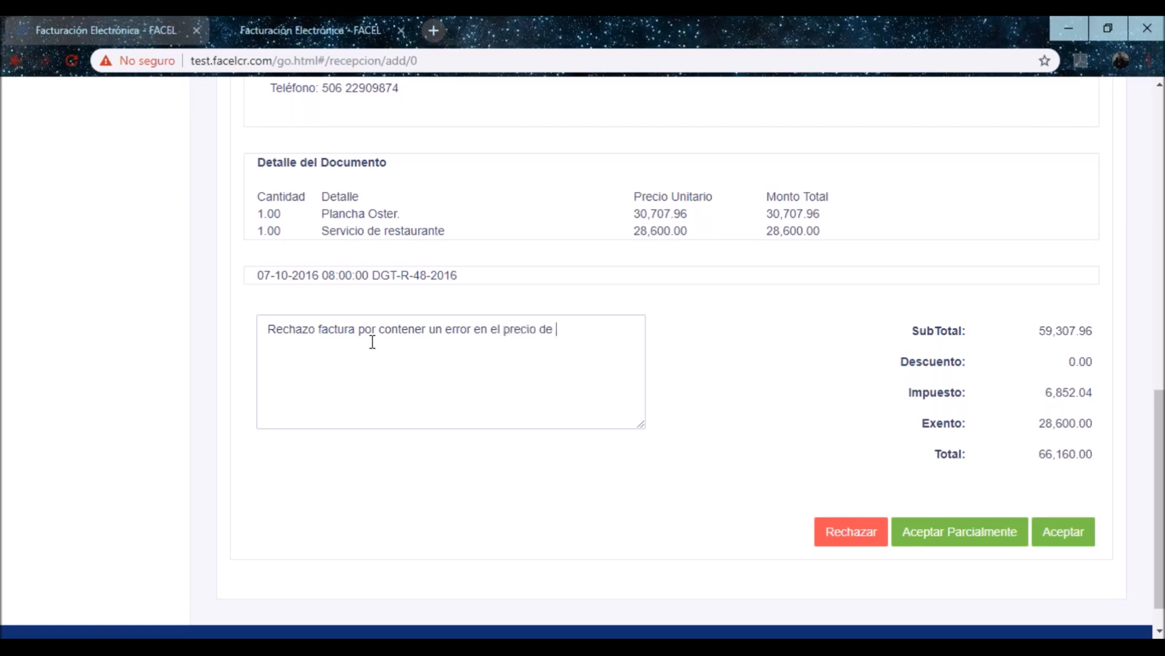
type("los productos.")
- Replace the whole detail message of the received invoice with "Aceptado."
left_click_drag(634, 330, 235, 309)
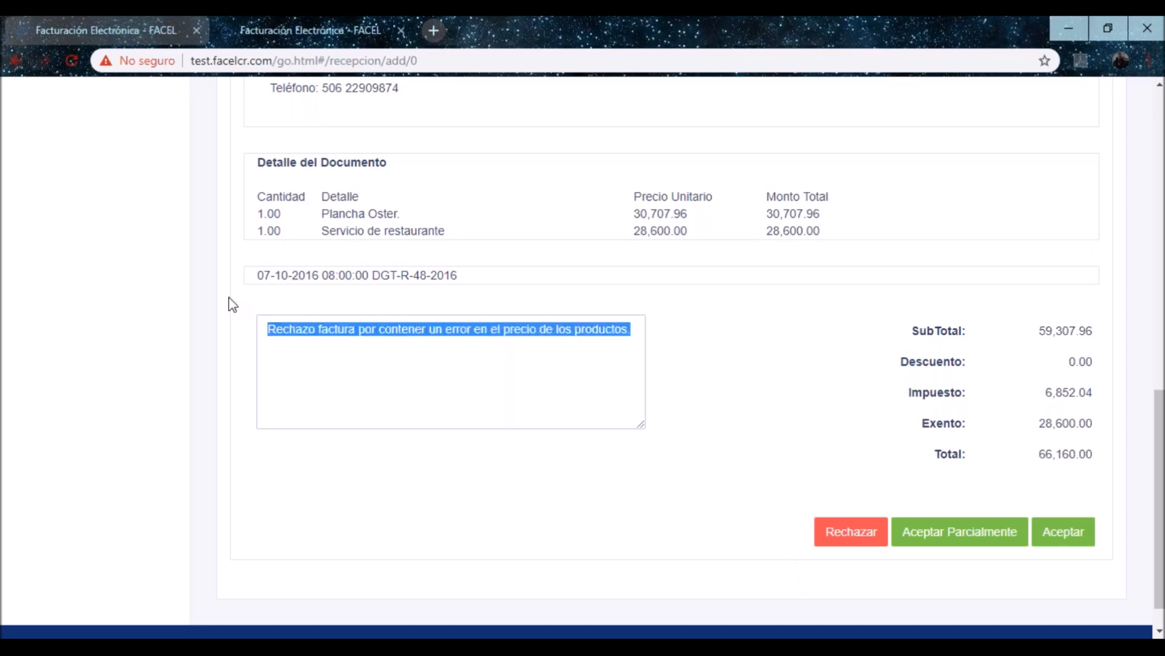
key("BackSpace")
type("A")
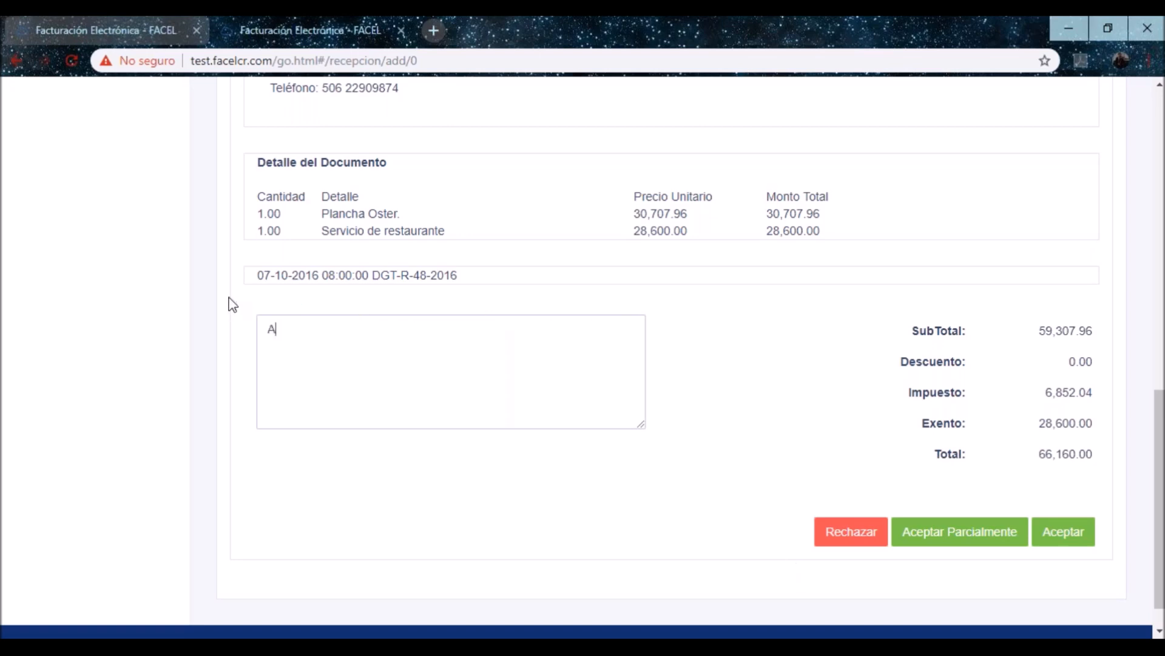
type("ceptado.")
left_click(742, 368)
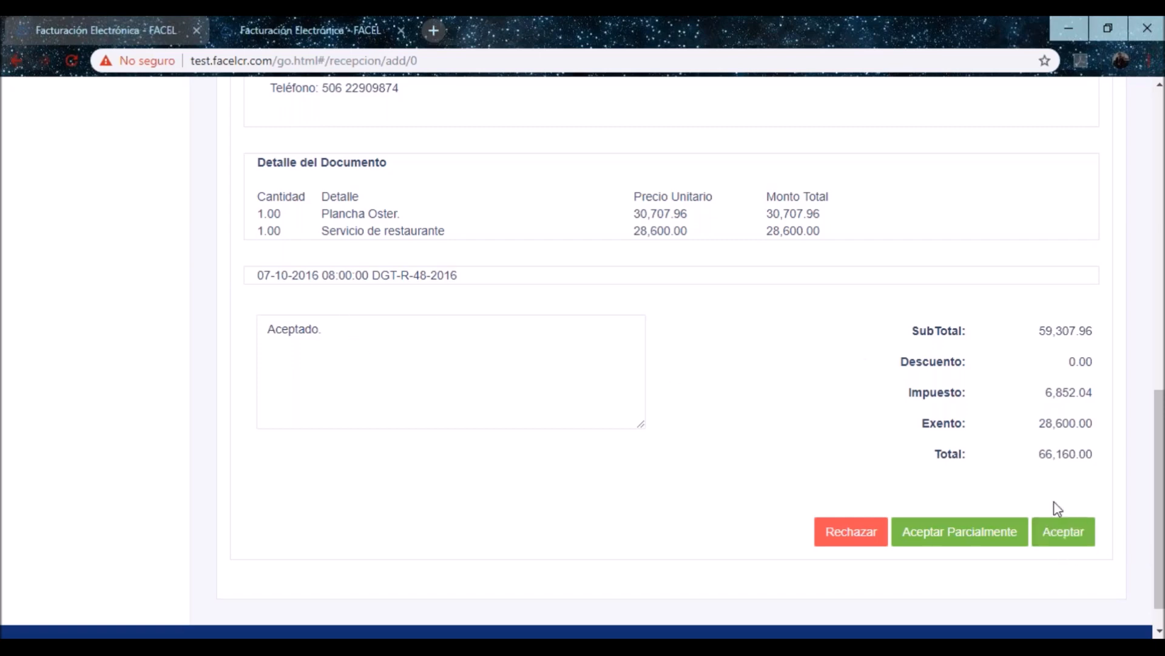
- Check the received invoice's details once more and accept the document in full
scroll(1053, 502, "up", 9)
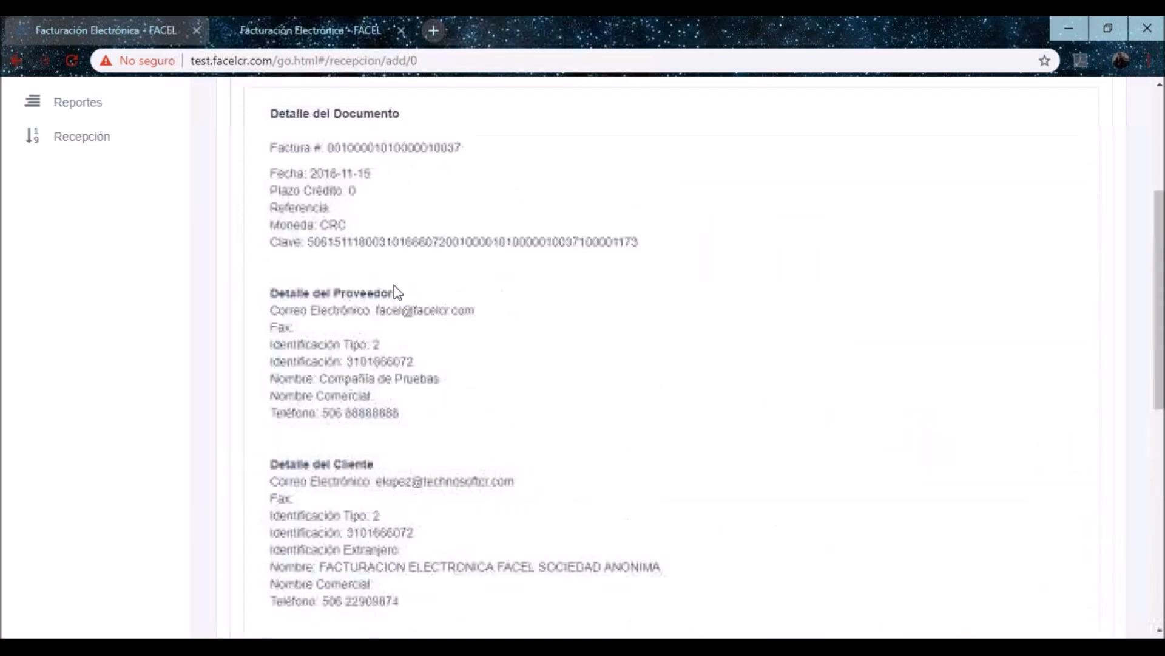
scroll(300, 182, "up", 1)
scroll(304, 198, "down", 6)
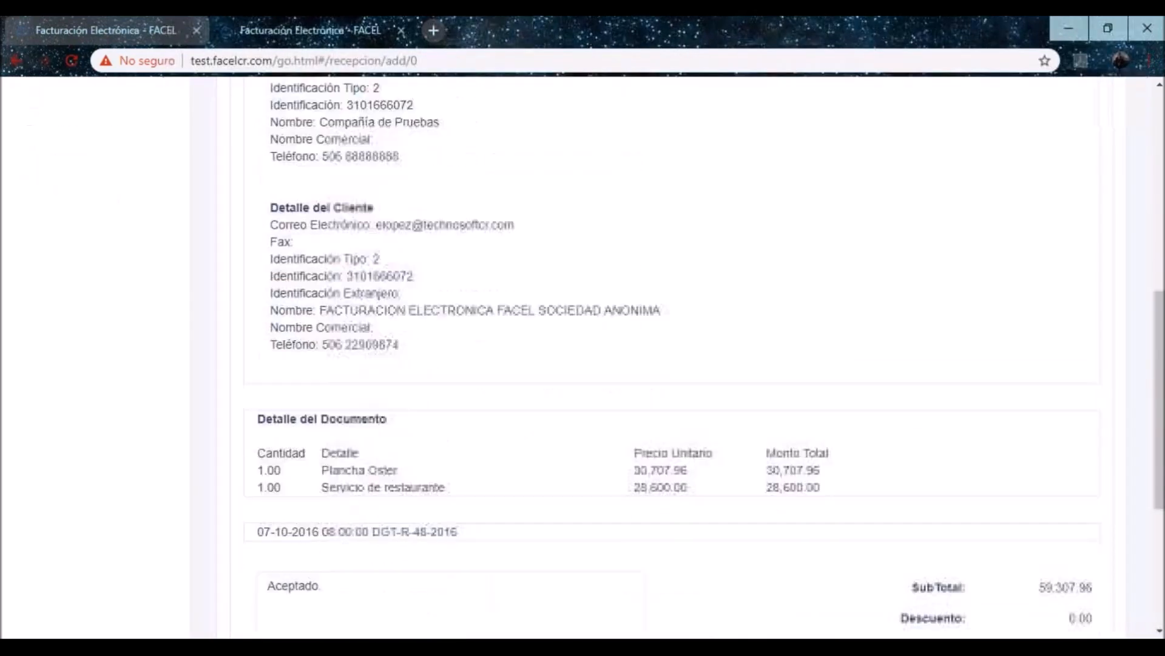
scroll(469, 253, "down", 5)
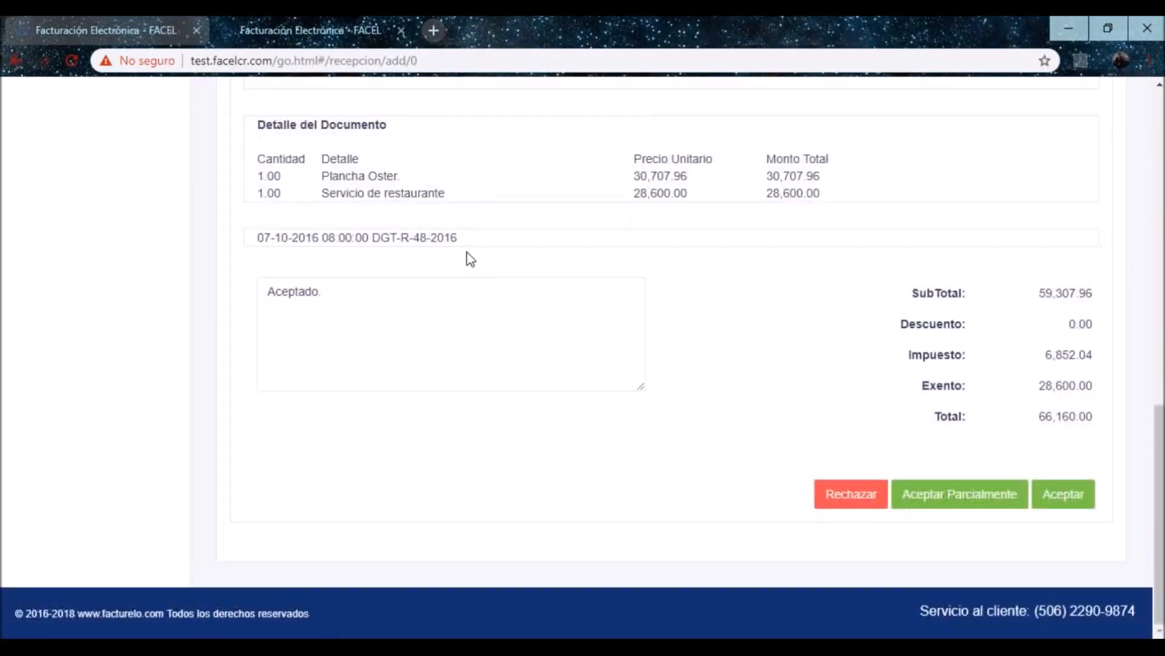
left_click(1059, 494)
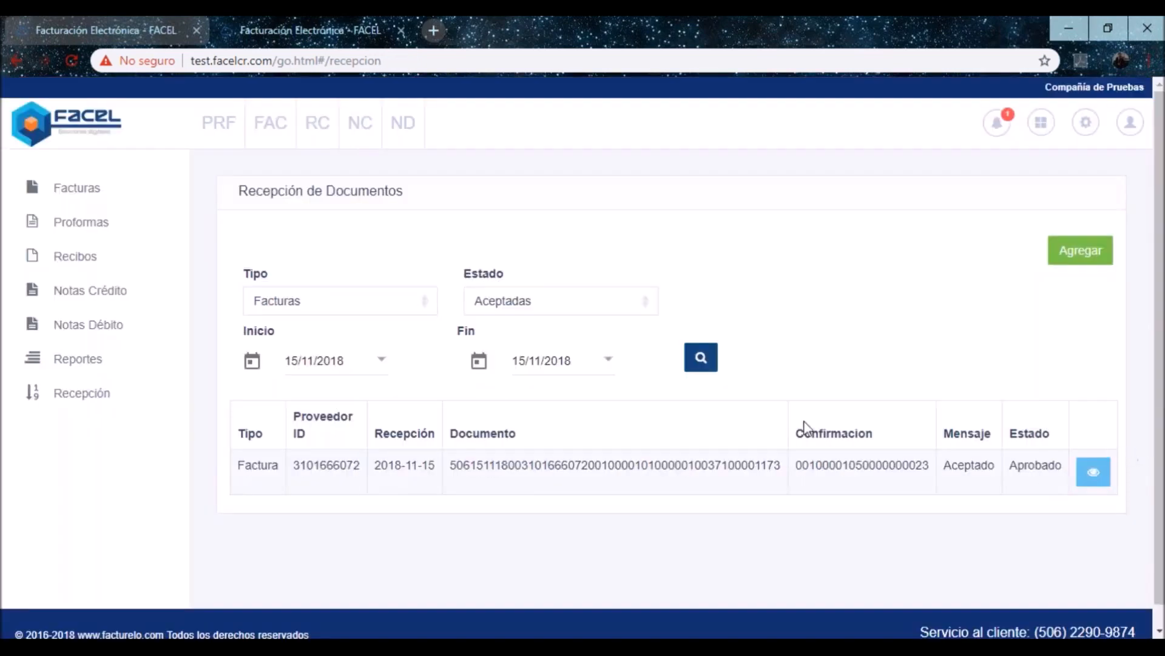
- Examine the accepted invoice's entry in Recepción de Documentos, including its Proveedor ID, Documento, Confirmacion, Mensaje and Estado
left_click_drag(294, 469, 368, 467)
left_click_drag(451, 468, 678, 472)
left_click(788, 495)
left_click_drag(811, 461, 994, 468)
left_click(935, 485)
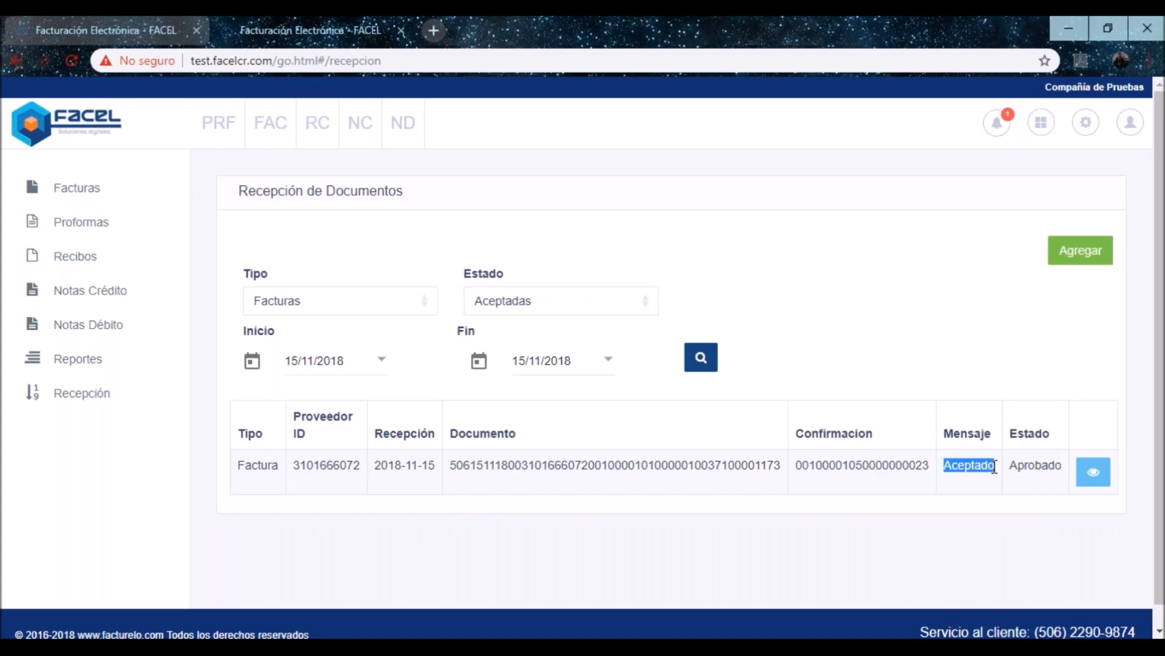
left_click(1012, 467)
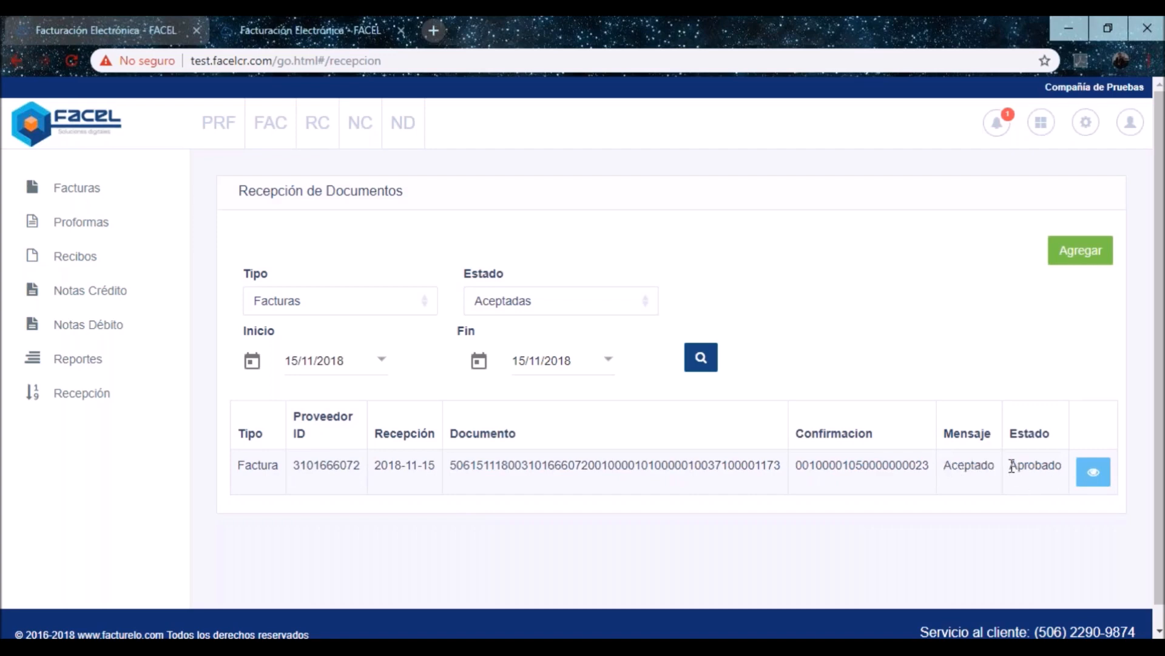
left_click_drag(1013, 466, 1076, 479)
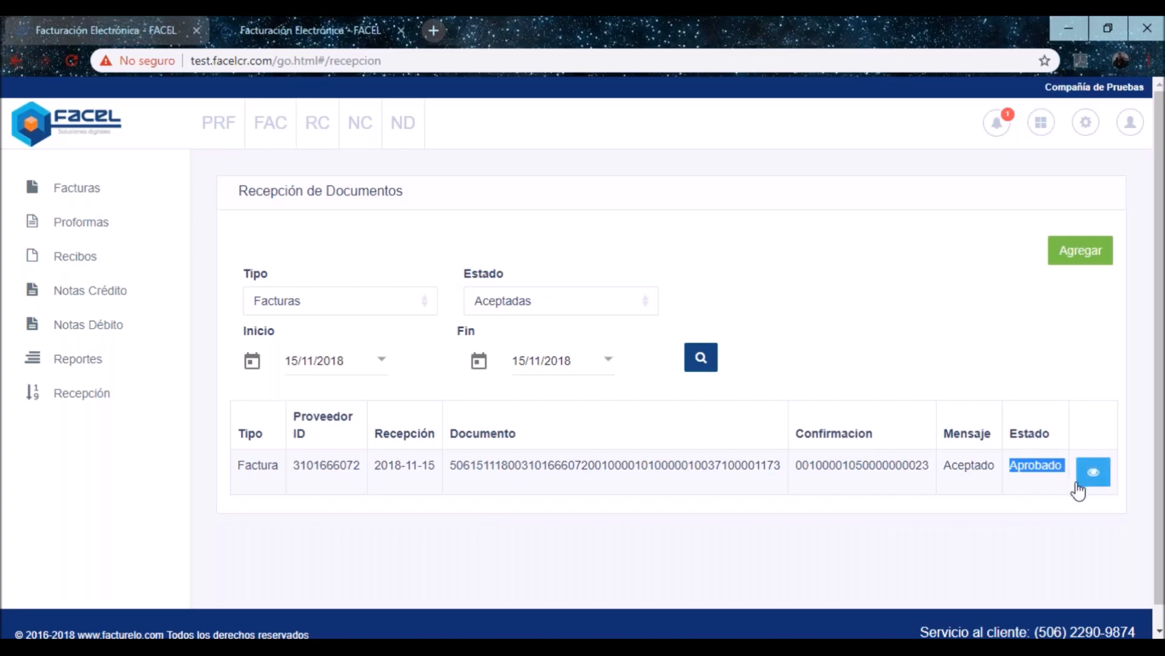
left_click(1021, 495)
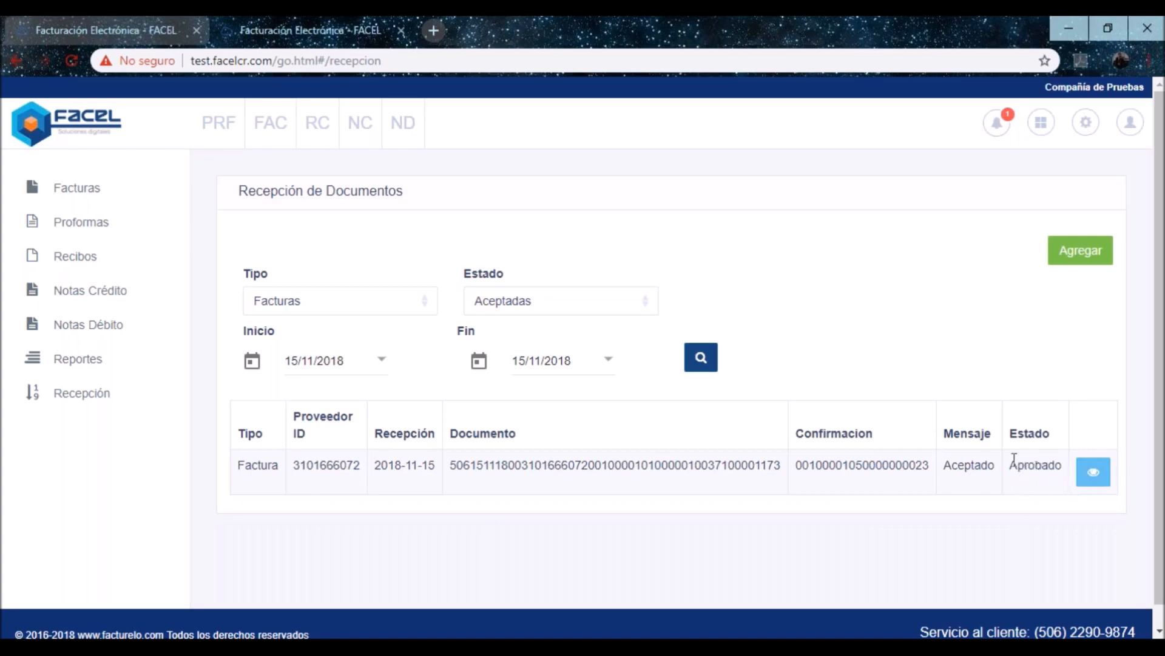
left_click_drag(1011, 465, 1064, 471)
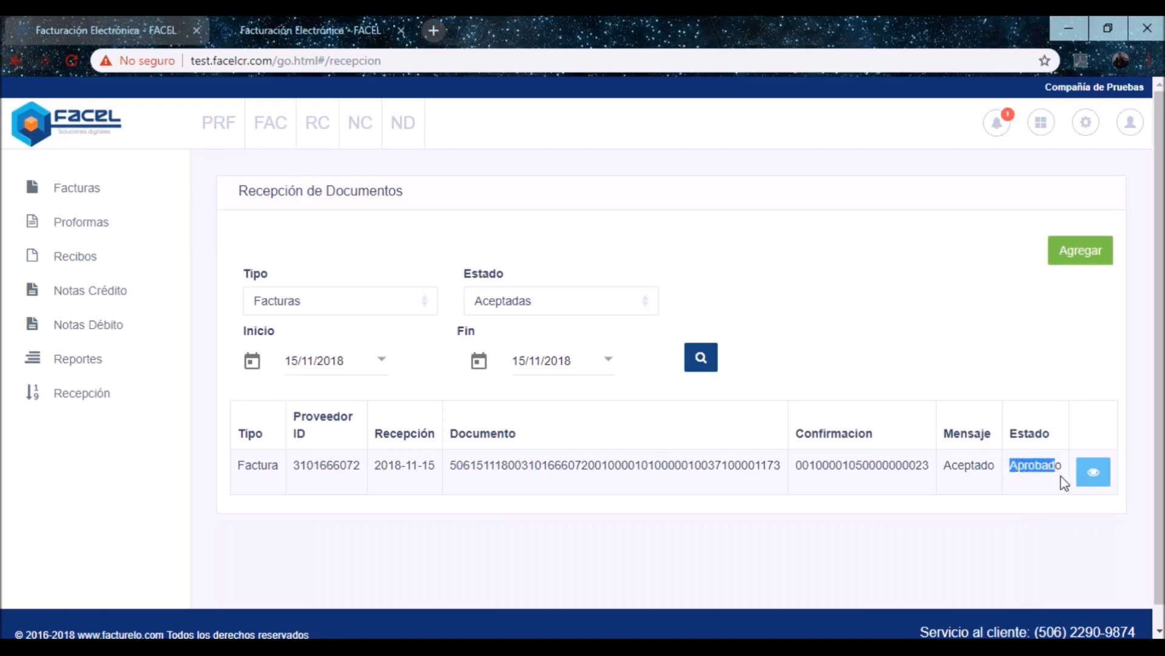